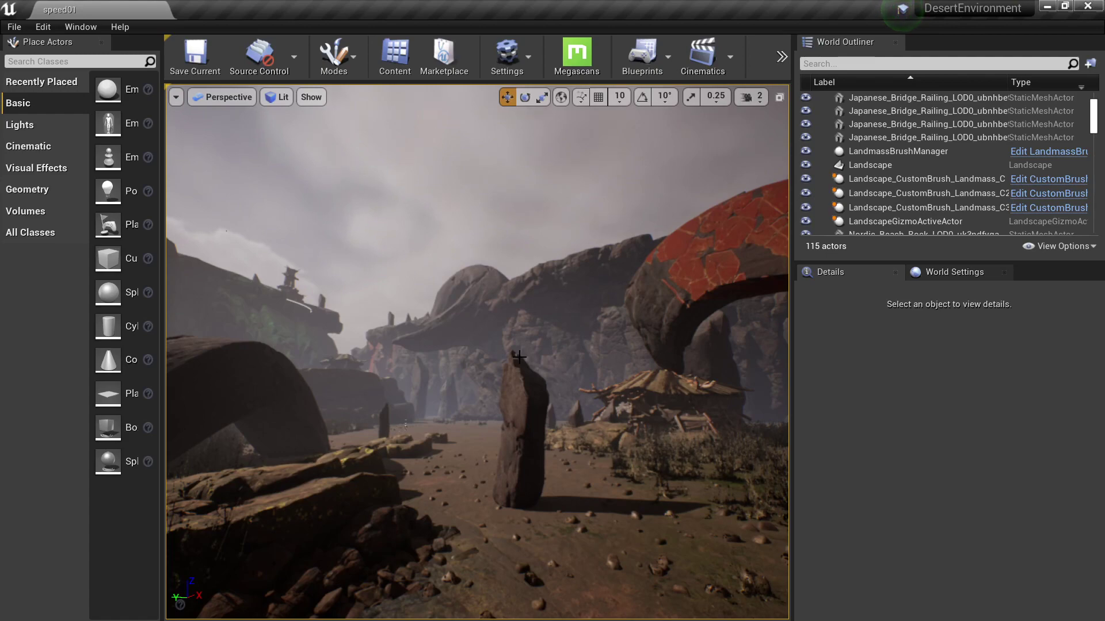
Examine the standing rock on the sandy path and its surroundings from several viewpoints.
{"action": "key", "text": "s"}
{"action": "right_click_drag", "start_coordinate": [531, 378], "coordinate": [505, 415]}
{"action": "key", "text": "w"}
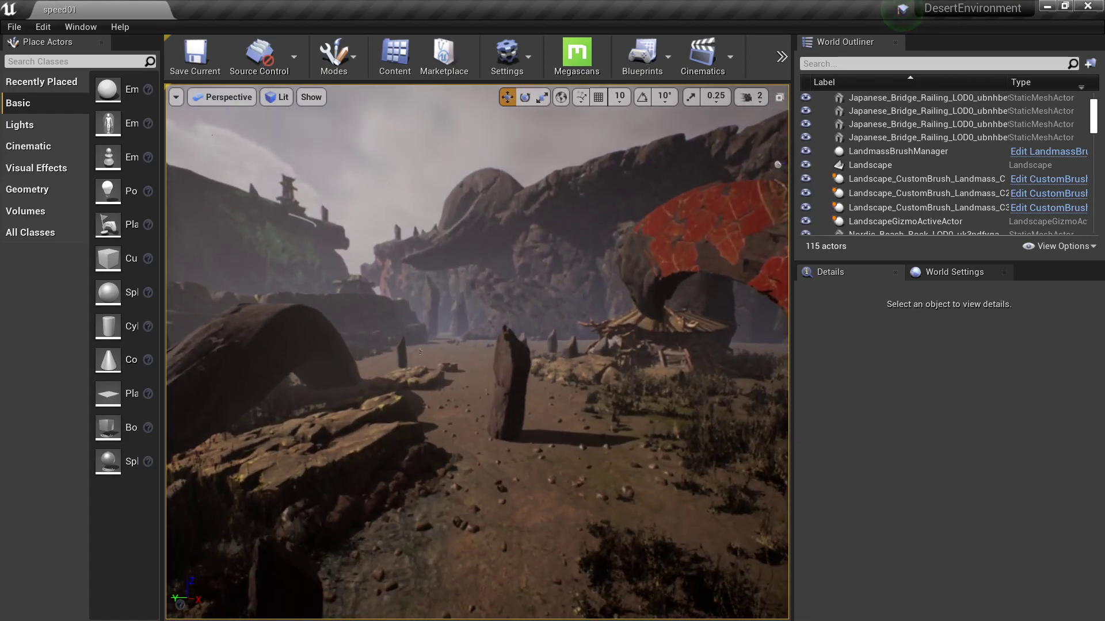
{"action": "right_click_drag", "start_coordinate": [493, 358], "coordinate": [494, 358]}
{"action": "left_click", "coordinate": [513, 395]}
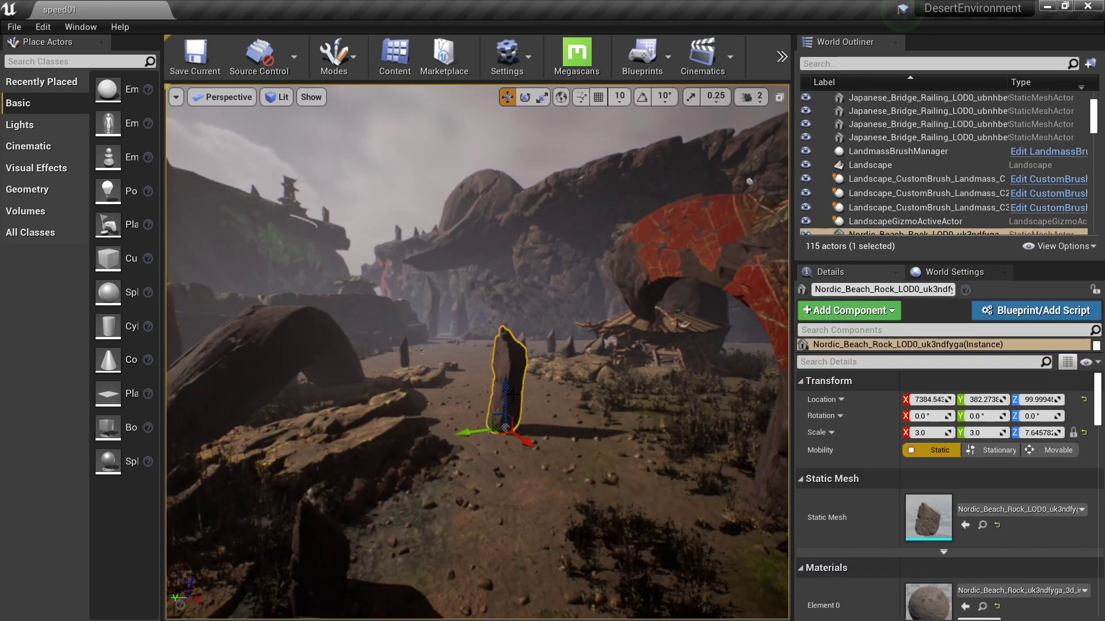
{"action": "key", "text": "Escape"}
{"action": "right_click_drag", "start_coordinate": [526, 396], "coordinate": [528, 395]}
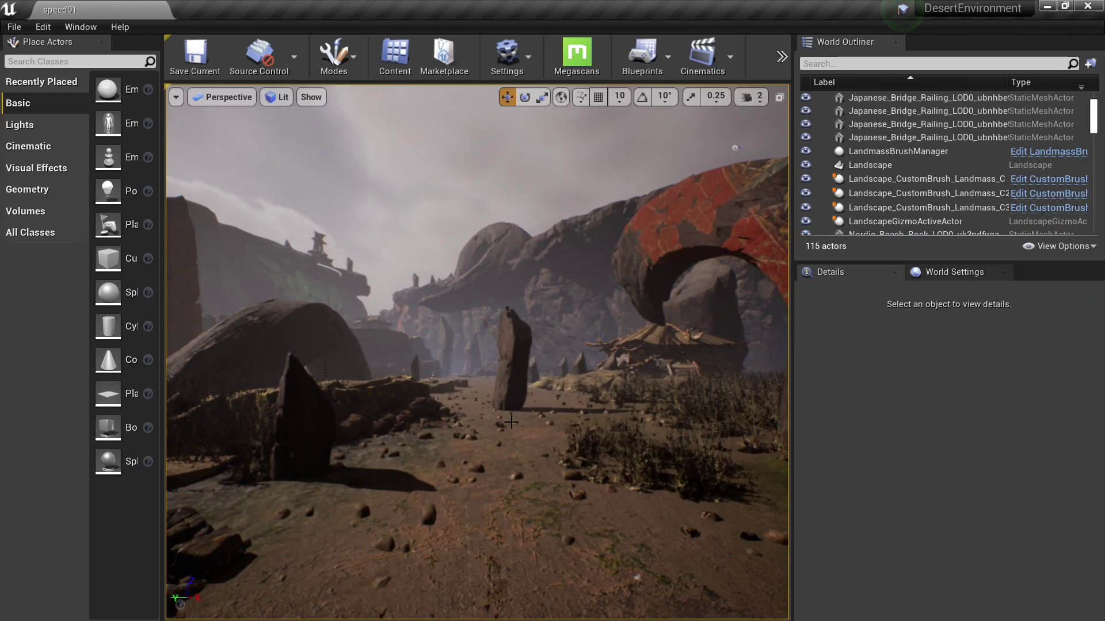
{"action": "mouse_move", "coordinate": [496, 436]}
{"action": "right_mouse_down"}
{"action": "mouse_move", "coordinate": [518, 436]}
{"action": "mouse_move", "coordinate": [496, 429]}
{"action": "right_mouse_up"}
Maximize the viewport to full screen and move the standing rock off the path, closer to the wooden hut ruins.
{"action": "key", "text": "F11"}
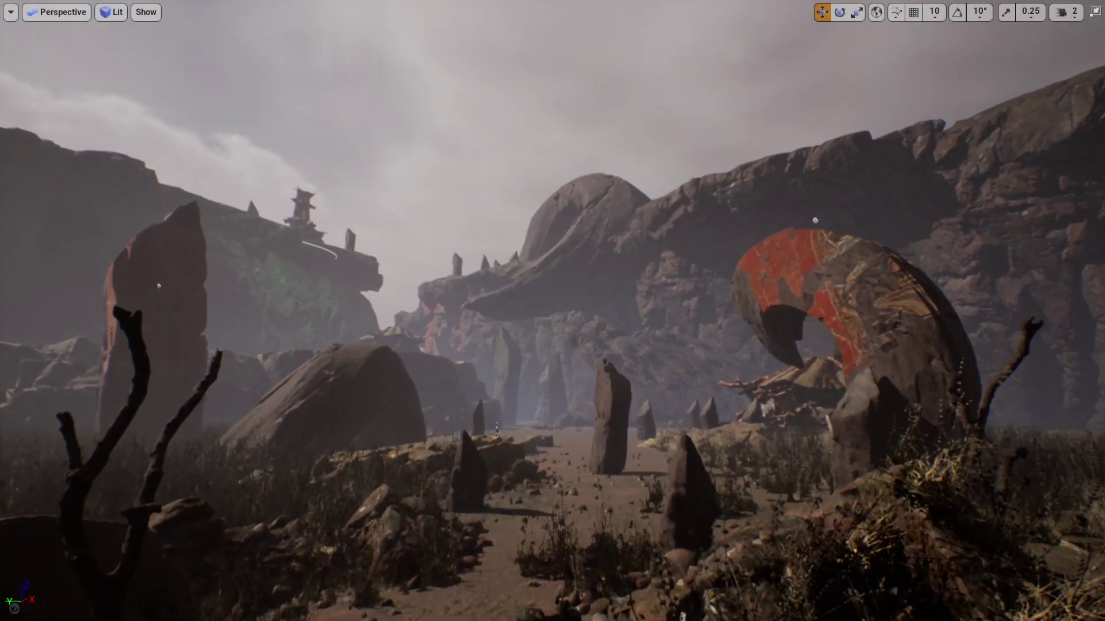
{"action": "left_click", "coordinate": [615, 423]}
{"action": "left_click_drag", "start_coordinate": [615, 423], "coordinate": [698, 432]}
{"action": "key", "text": "Escape"}
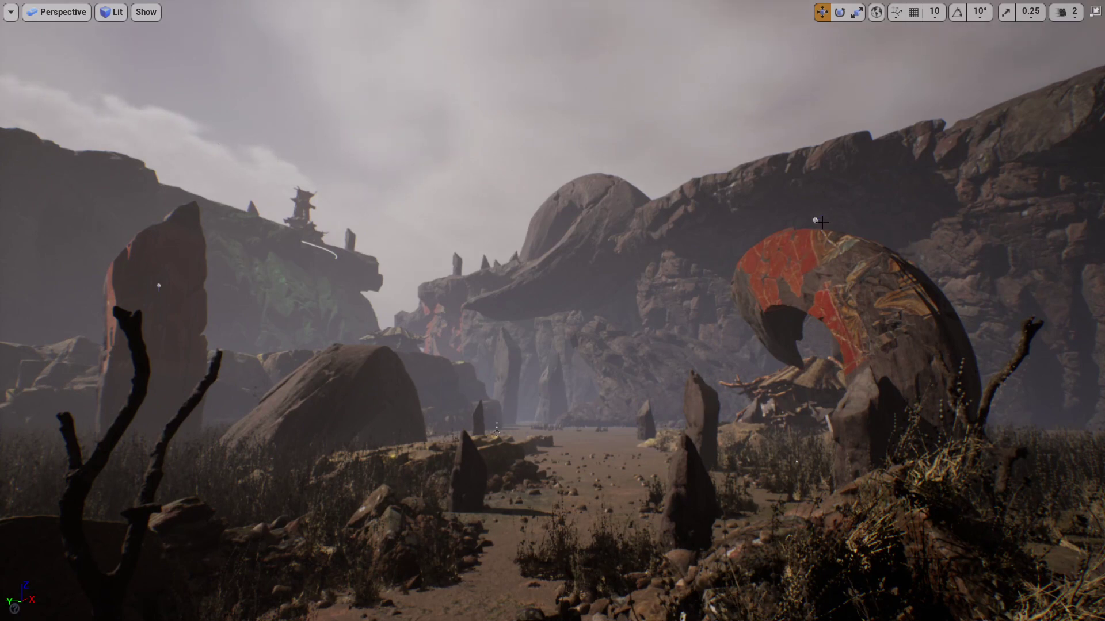
Select the decals on the curved rock and the tall pillar and remove them from the scene.
{"action": "left_click", "coordinate": [815, 222]}
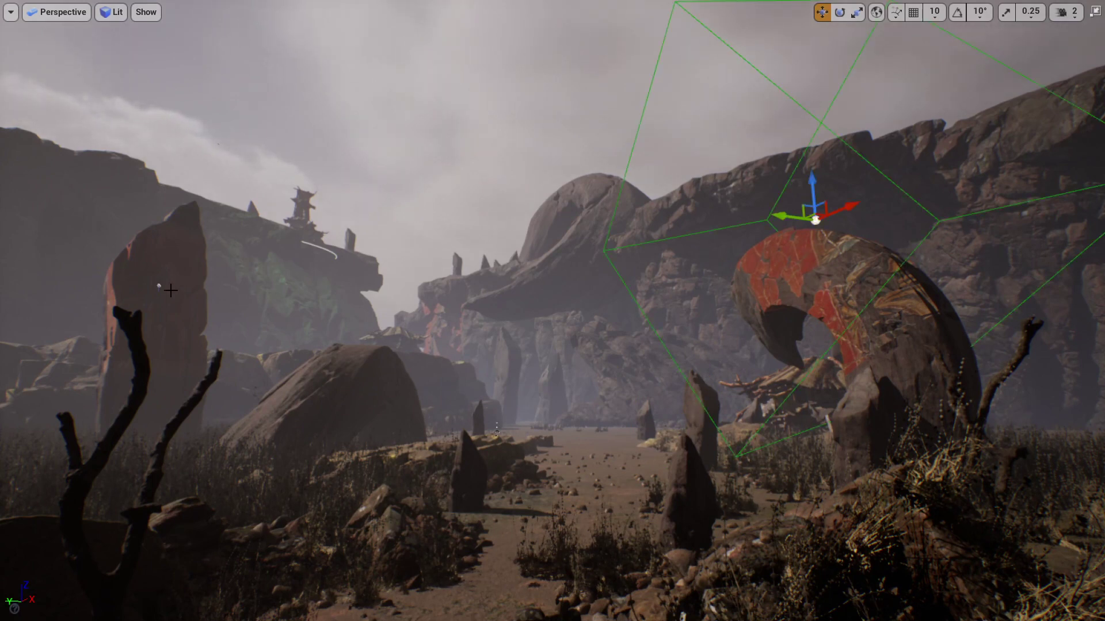
{"action": "left_click", "coordinate": [157, 287], "text": "ctrl"}
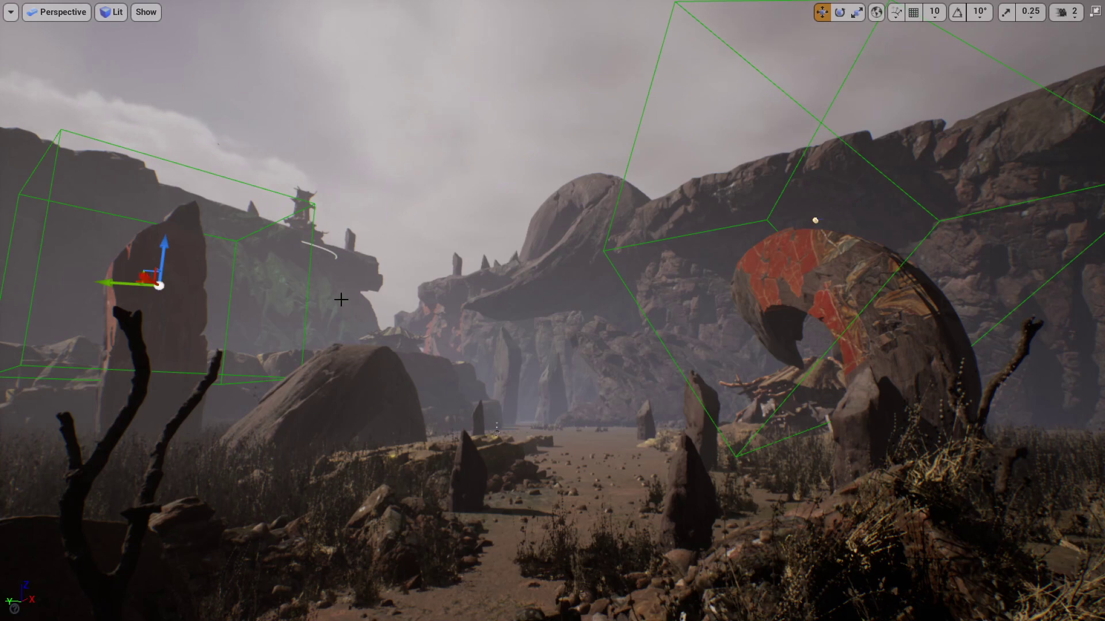
{"action": "key", "text": "Escape"}
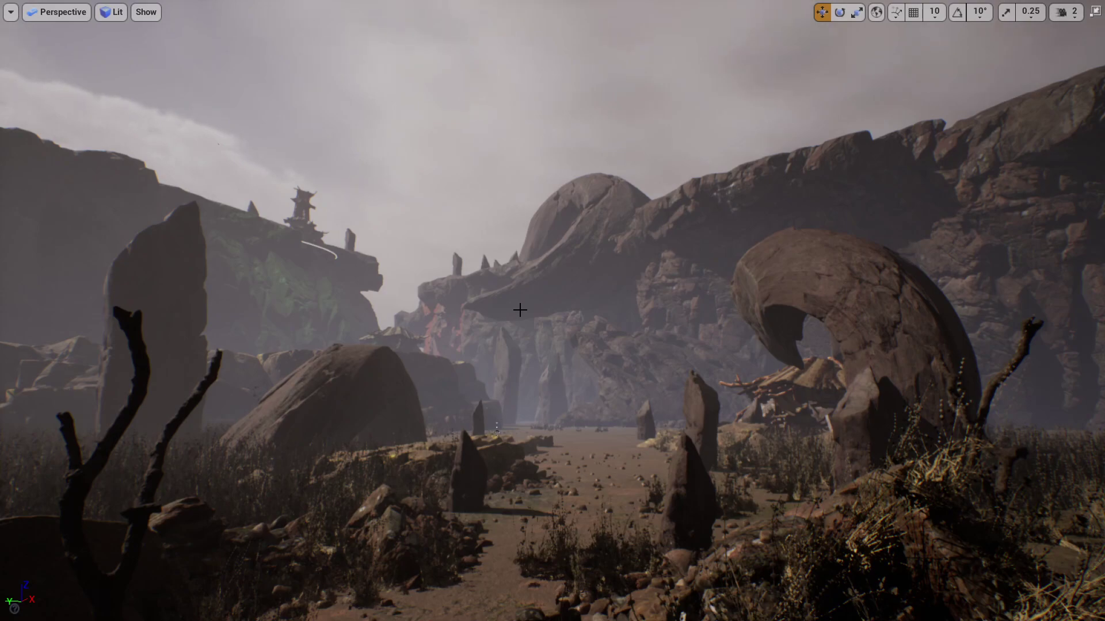
Capture the viewport without decals, mark the curved rock, the path and the boulder in the capture overlay, and close it.
{"action": "key", "text": "Print"}
{"action": "left_click_drag", "start_coordinate": [6, 18], "coordinate": [1104, 620]}
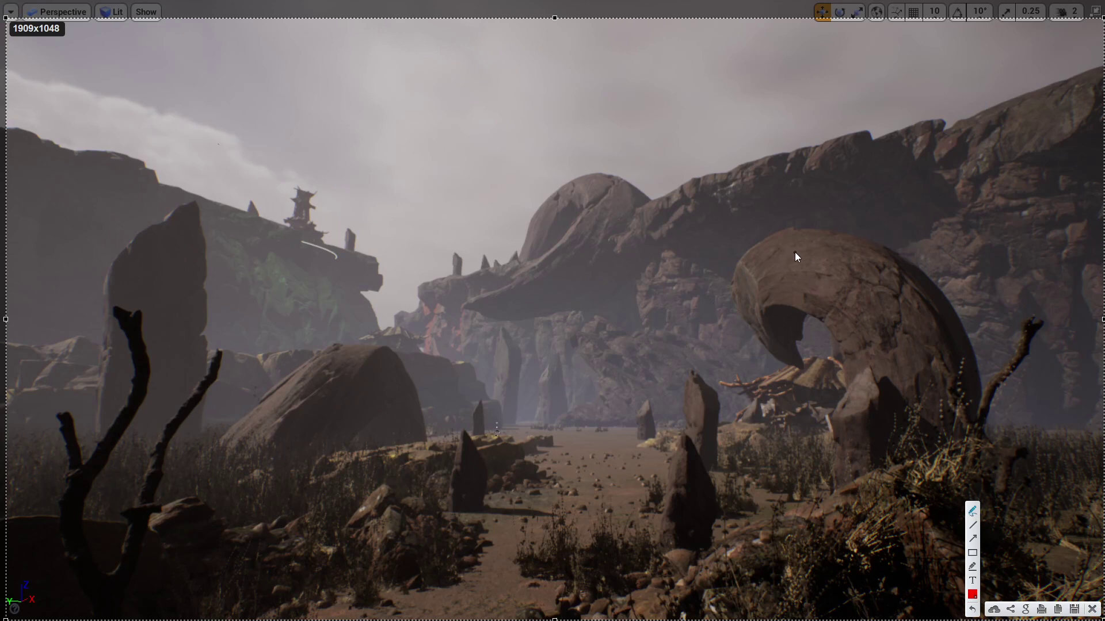
{"action": "left_click_drag", "start_coordinate": [796, 254], "coordinate": [805, 266]}
{"action": "left_click_drag", "start_coordinate": [754, 211], "coordinate": [756, 217]}
{"action": "left_click_drag", "start_coordinate": [562, 454], "coordinate": [546, 456]}
{"action": "left_click_drag", "start_coordinate": [377, 391], "coordinate": [411, 398]}
{"action": "left_click", "coordinate": [1091, 609]}
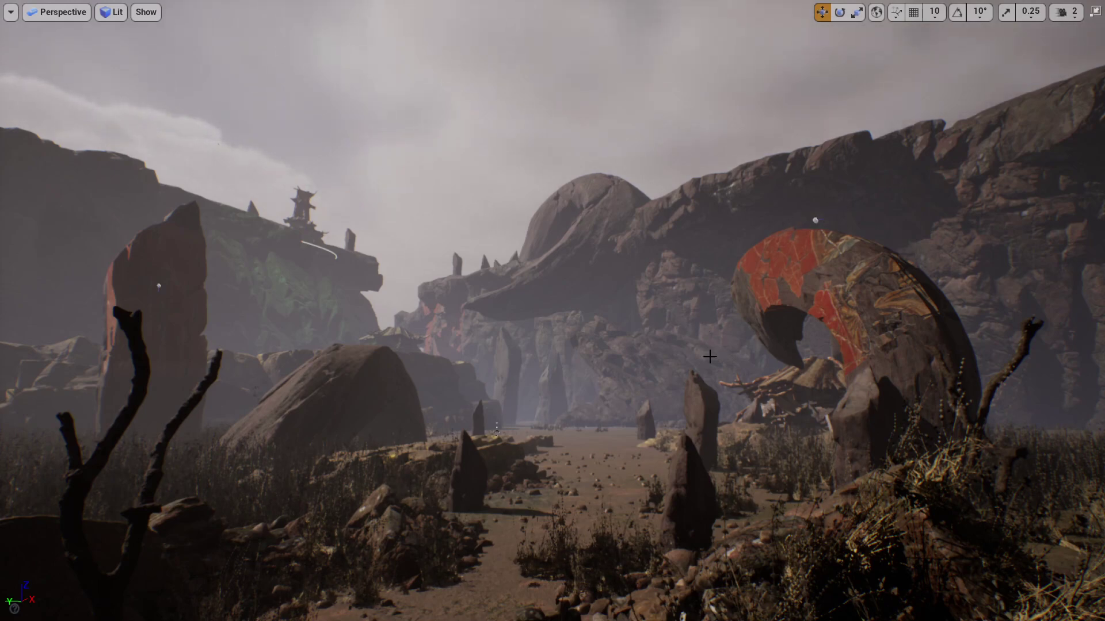
Examine the valley composition with the decals in place, from above the path back to the fence.
{"action": "key", "text": "s"}
{"action": "right_click_drag", "start_coordinate": [710, 375], "coordinate": [710, 376]}
{"action": "right_click_drag", "start_coordinate": [547, 274], "coordinate": [548, 273]}
{"action": "key", "text": "w"}
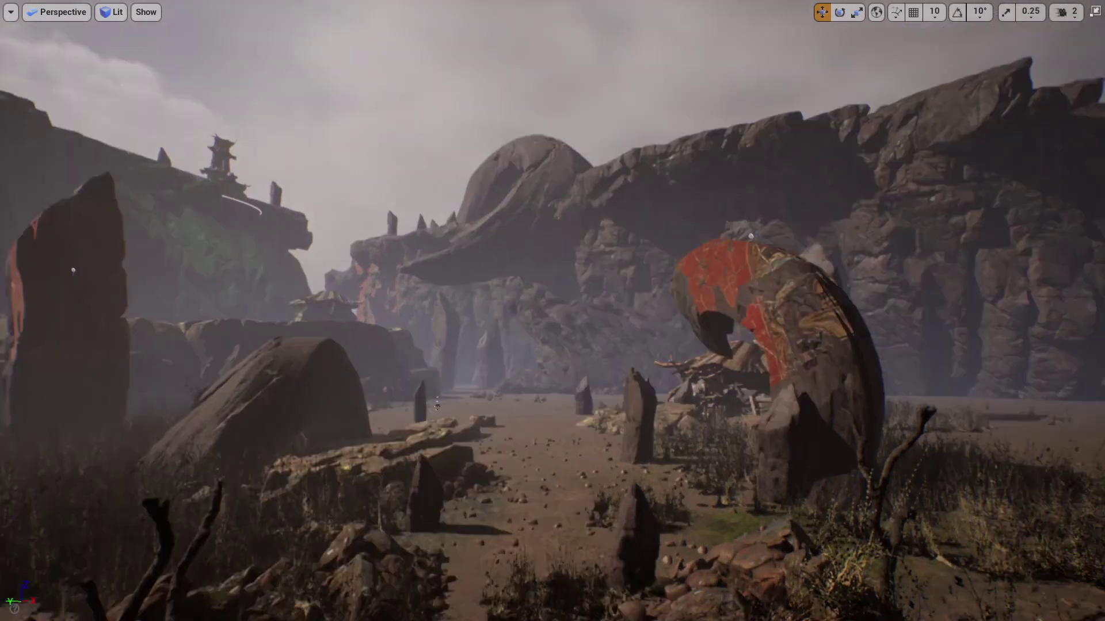
{"action": "key", "text": "s"}
{"action": "right_click_drag", "start_coordinate": [436, 405], "coordinate": [437, 405]}
{"action": "right_click_drag", "start_coordinate": [770, 226], "coordinate": [769, 240]}
{"action": "right_click_drag", "start_coordinate": [794, 330], "coordinate": [819, 307]}
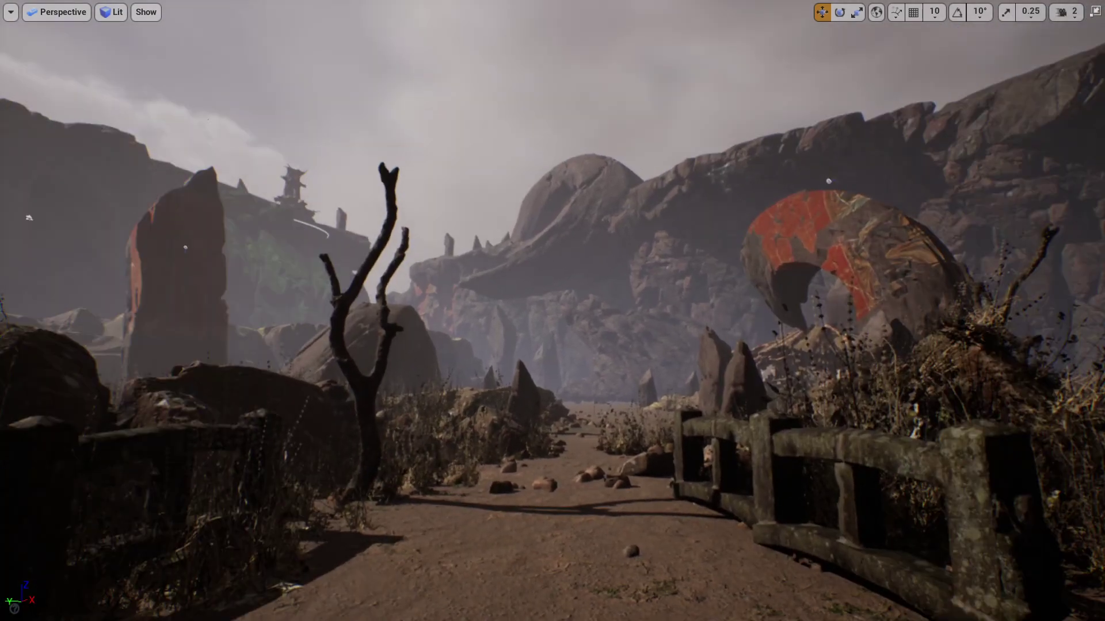
{"action": "right_click_drag", "start_coordinate": [739, 348], "coordinate": [716, 348]}
{"action": "right_click_drag", "start_coordinate": [593, 332], "coordinate": [720, 360]}
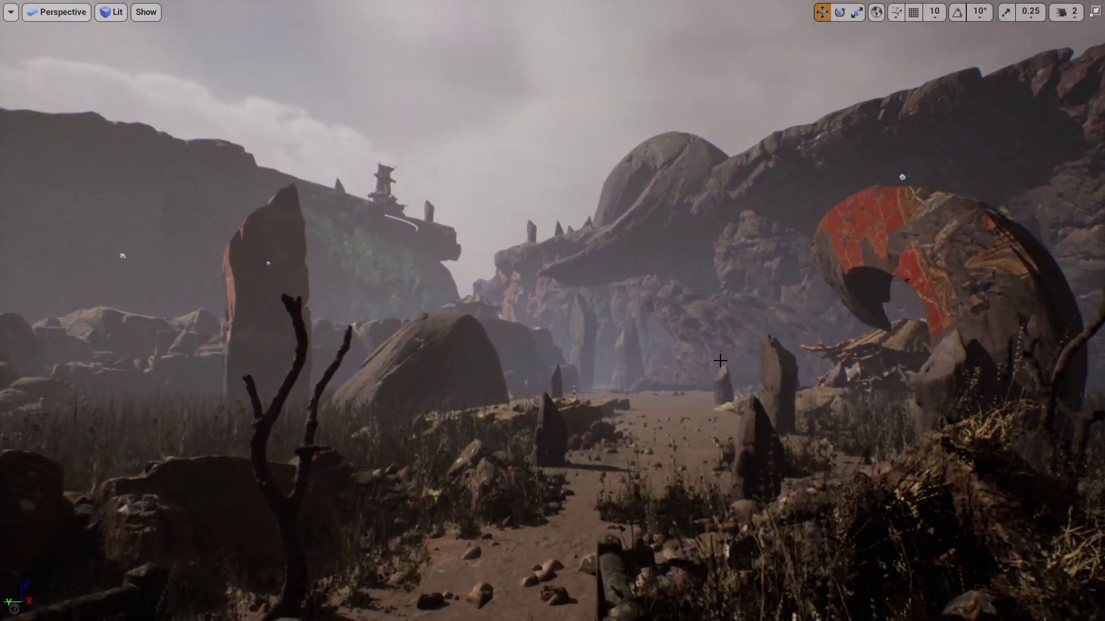
Capture the viewport and draw a red freehand arrow along the path toward the distant standing rocks.
{"action": "key", "text": "Print"}
{"action": "left_click_drag", "start_coordinate": [2, 38], "coordinate": [1096, 616]}
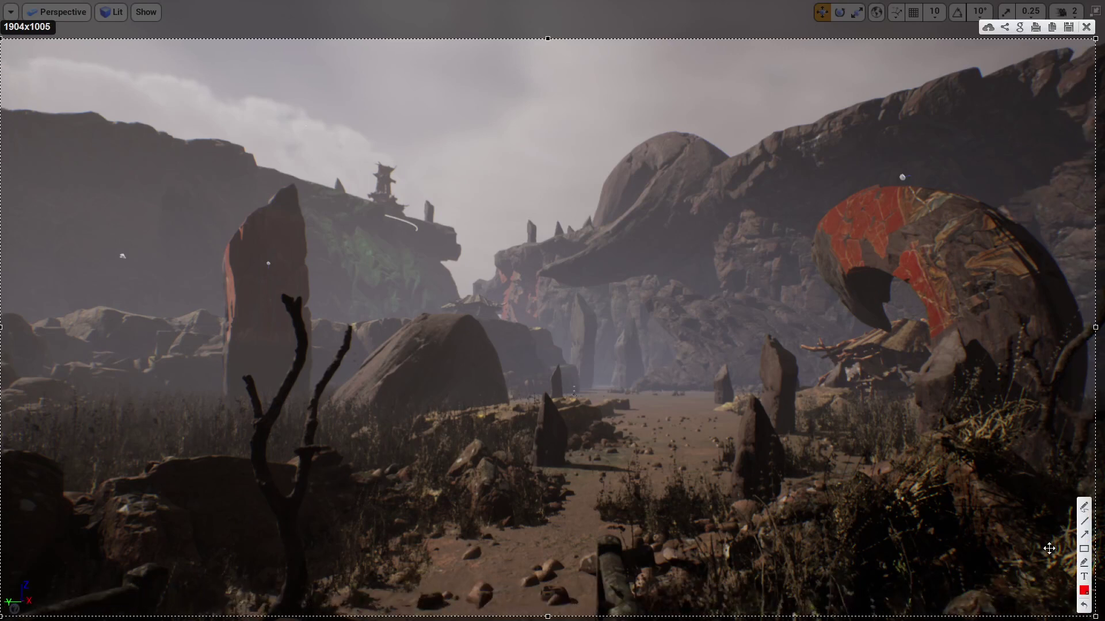
{"action": "left_click", "coordinate": [1084, 507]}
{"action": "left_click_drag", "start_coordinate": [354, 556], "coordinate": [497, 512]}
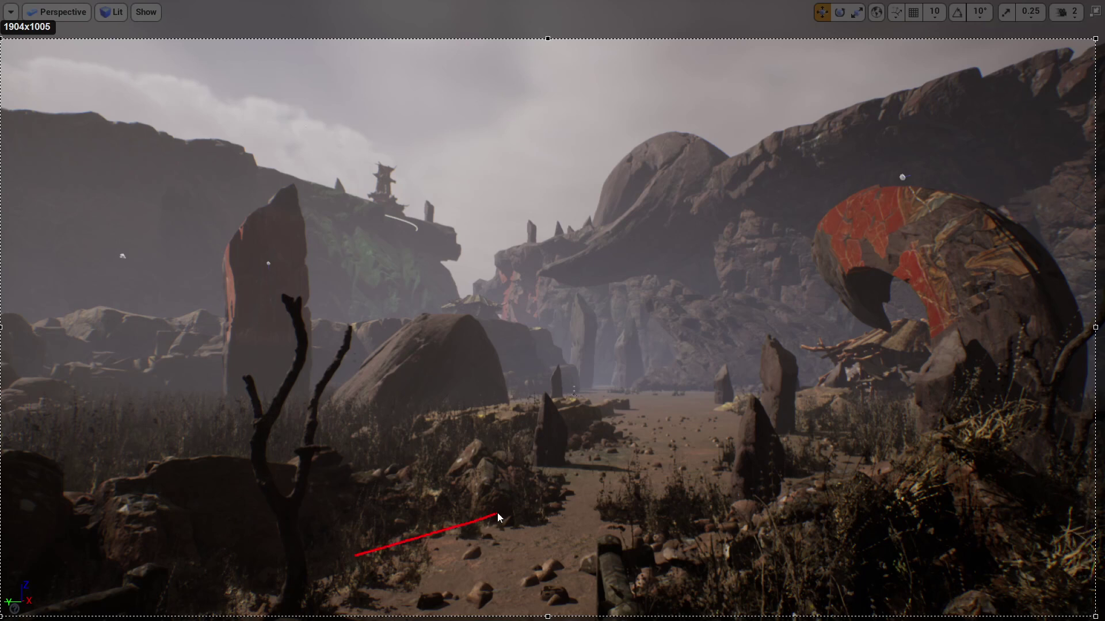
{"action": "mouse_move", "coordinate": [613, 445]}
{"action": "left_mouse_down"}
{"action": "mouse_move", "coordinate": [645, 413]}
{"action": "mouse_move", "coordinate": [618, 385]}
{"action": "mouse_move", "coordinate": [609, 395]}
{"action": "left_mouse_up"}
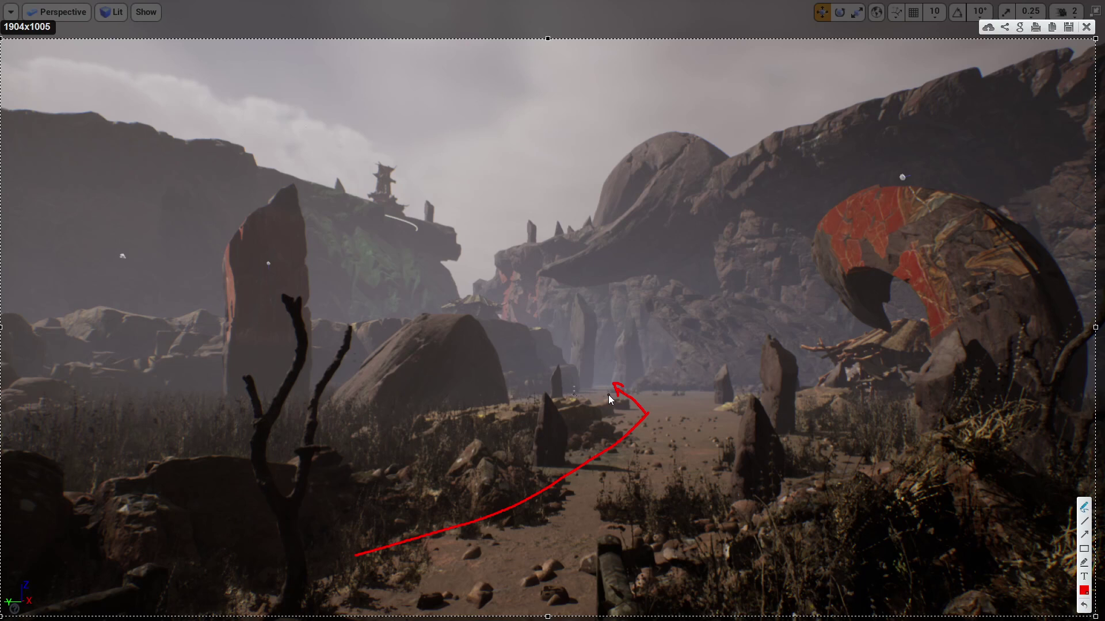
Draw red arrows following the domed cliff, the pagoda cliff's edge and the large boulder toward the valley's far end.
{"action": "left_click_drag", "start_coordinate": [602, 216], "coordinate": [609, 189]}
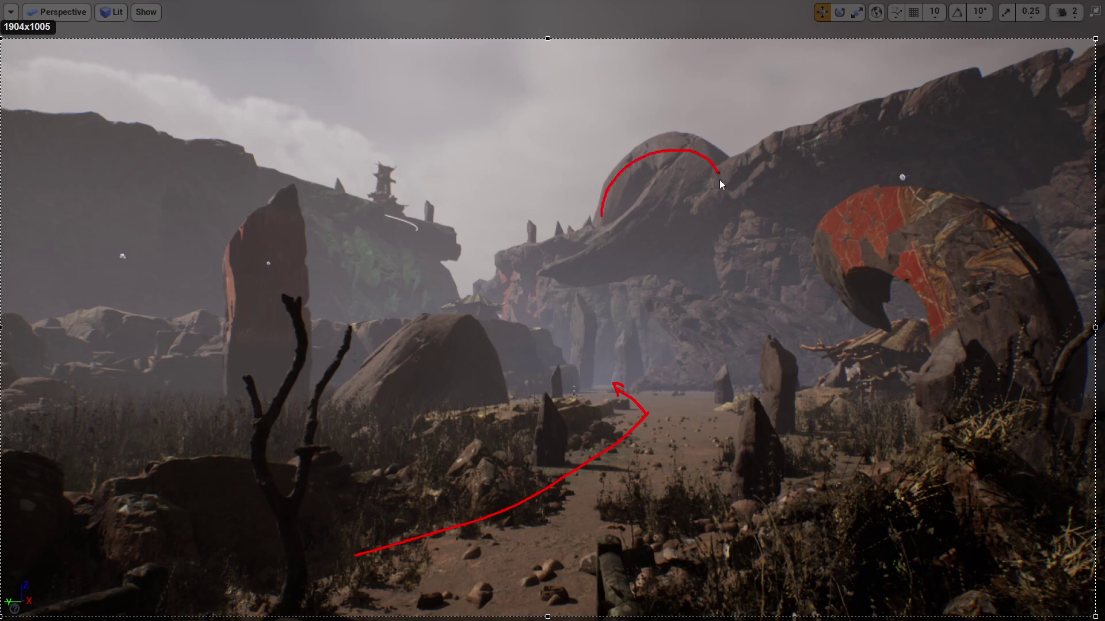
{"action": "mouse_move", "coordinate": [622, 261]}
{"action": "left_mouse_down"}
{"action": "mouse_move", "coordinate": [529, 276]}
{"action": "mouse_move", "coordinate": [555, 286]}
{"action": "left_mouse_up"}
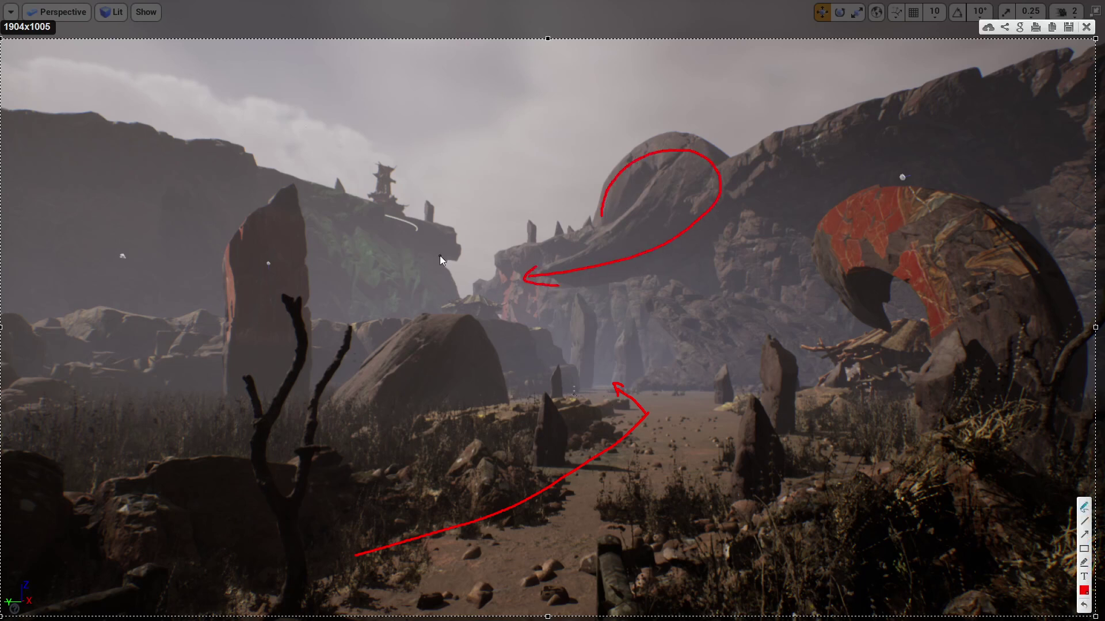
{"action": "mouse_move", "coordinate": [439, 256]}
{"action": "left_mouse_down"}
{"action": "mouse_move", "coordinate": [516, 312]}
{"action": "mouse_move", "coordinate": [496, 316]}
{"action": "left_mouse_up"}
{"action": "mouse_move", "coordinate": [468, 312]}
{"action": "left_mouse_down"}
{"action": "mouse_move", "coordinate": [500, 401]}
{"action": "mouse_move", "coordinate": [589, 380]}
{"action": "mouse_move", "coordinate": [555, 400]}
{"action": "left_mouse_up"}
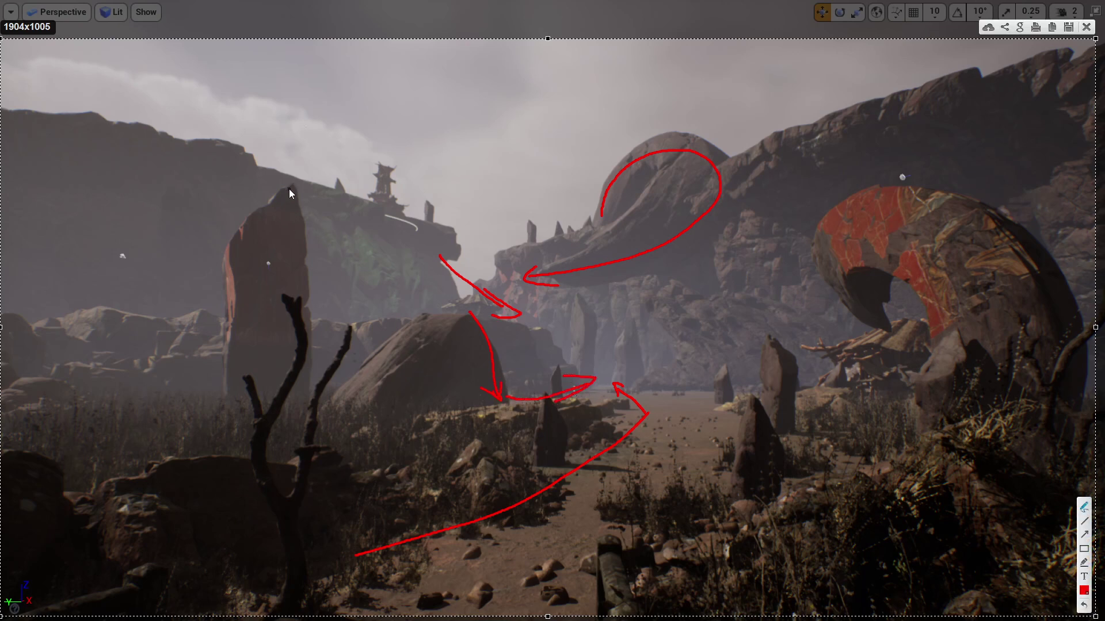
Draw red vertical arrows along the tall pillar and the dead tree, and a line from the boulder toward the path.
{"action": "left_click_drag", "start_coordinate": [291, 178], "coordinate": [317, 339]}
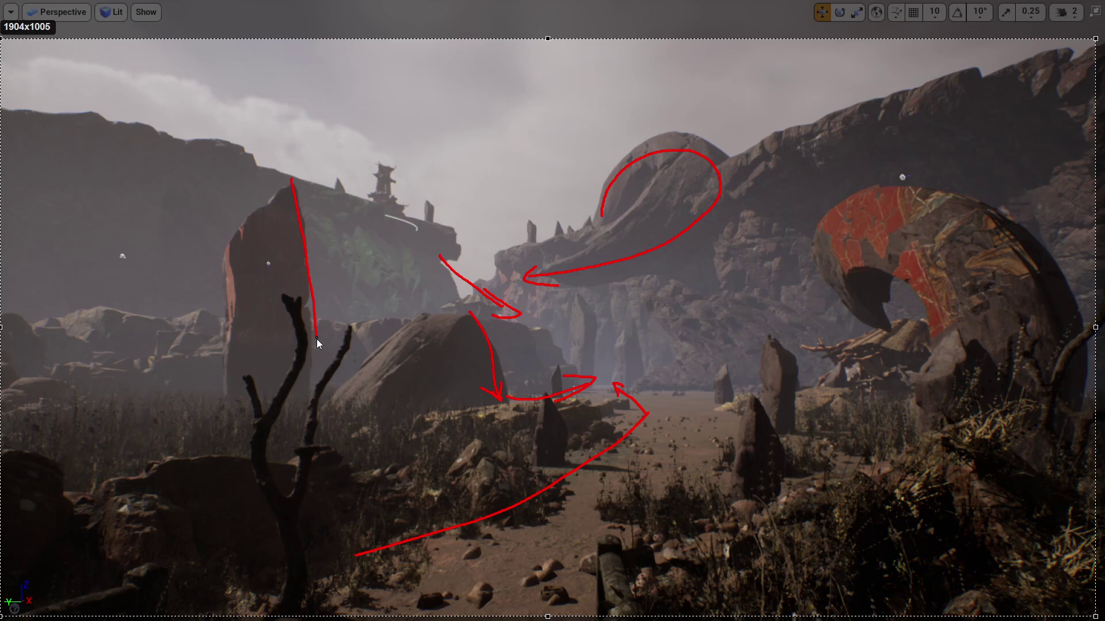
{"action": "left_click_drag", "start_coordinate": [295, 188], "coordinate": [308, 199]}
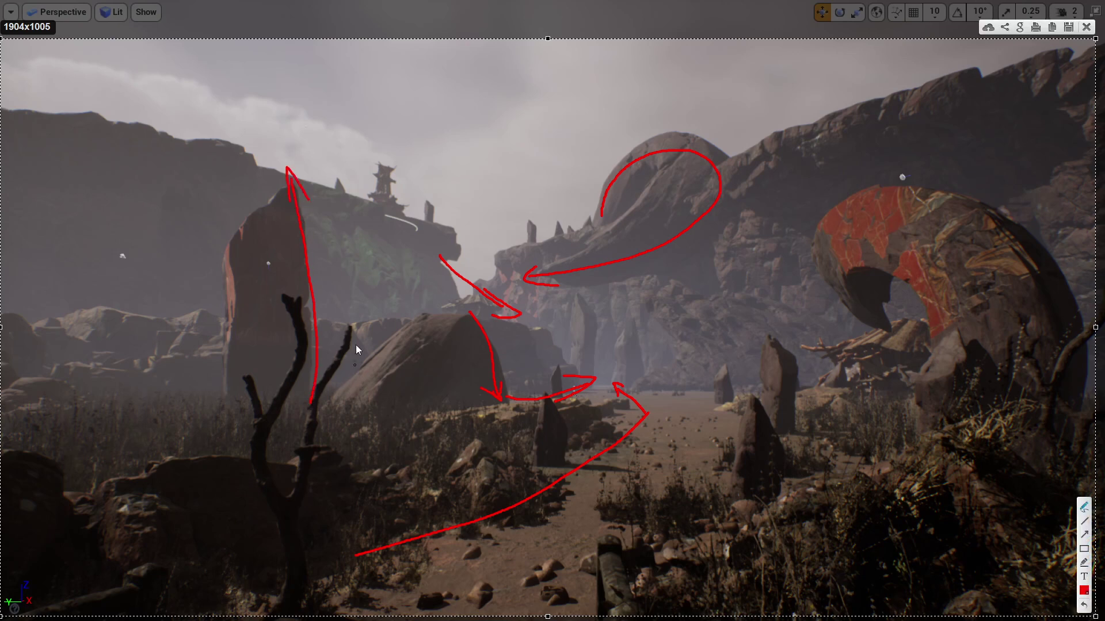
{"action": "mouse_move", "coordinate": [351, 327]}
{"action": "left_mouse_down"}
{"action": "mouse_move", "coordinate": [299, 519]}
{"action": "mouse_move", "coordinate": [320, 489]}
{"action": "mouse_move", "coordinate": [364, 324]}
{"action": "left_mouse_up"}
{"action": "mouse_move", "coordinate": [453, 316]}
{"action": "left_mouse_down"}
{"action": "mouse_move", "coordinate": [346, 394]}
{"action": "mouse_move", "coordinate": [516, 455]}
{"action": "left_mouse_up"}
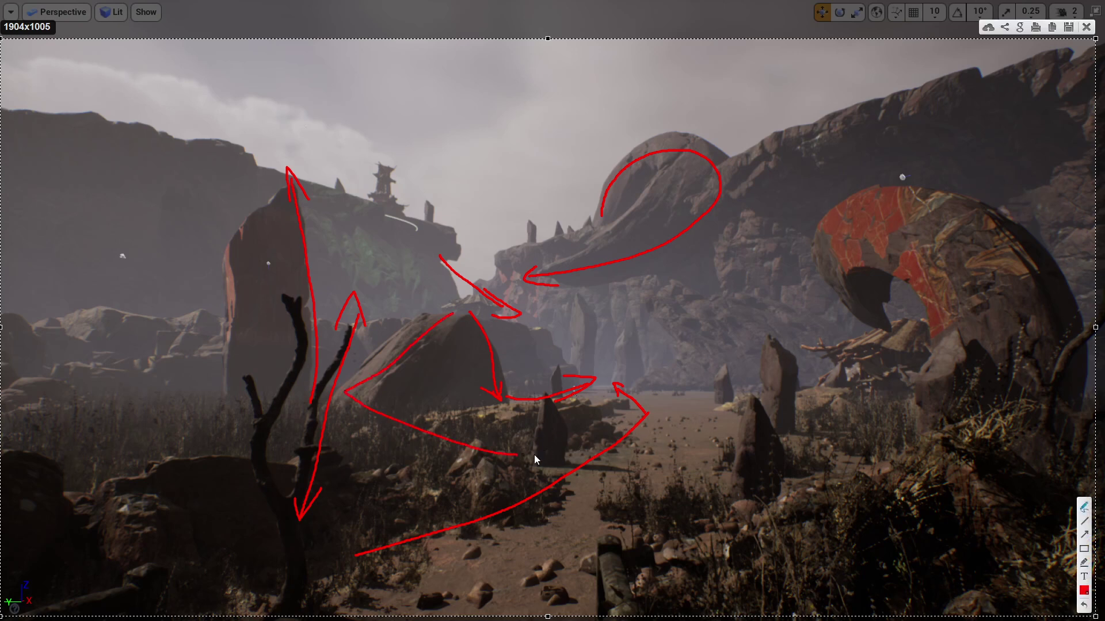
Mark further spots around the cliffs and distant rocks, and close the annotated capture.
{"action": "left_click", "coordinate": [728, 218]}
{"action": "left_click", "coordinate": [710, 259]}
{"action": "left_click_drag", "start_coordinate": [517, 371], "coordinate": [549, 370]}
{"action": "left_click_drag", "start_coordinate": [516, 260], "coordinate": [572, 250]}
{"action": "left_click", "coordinate": [286, 256]}
{"action": "left_click", "coordinate": [1087, 27]}
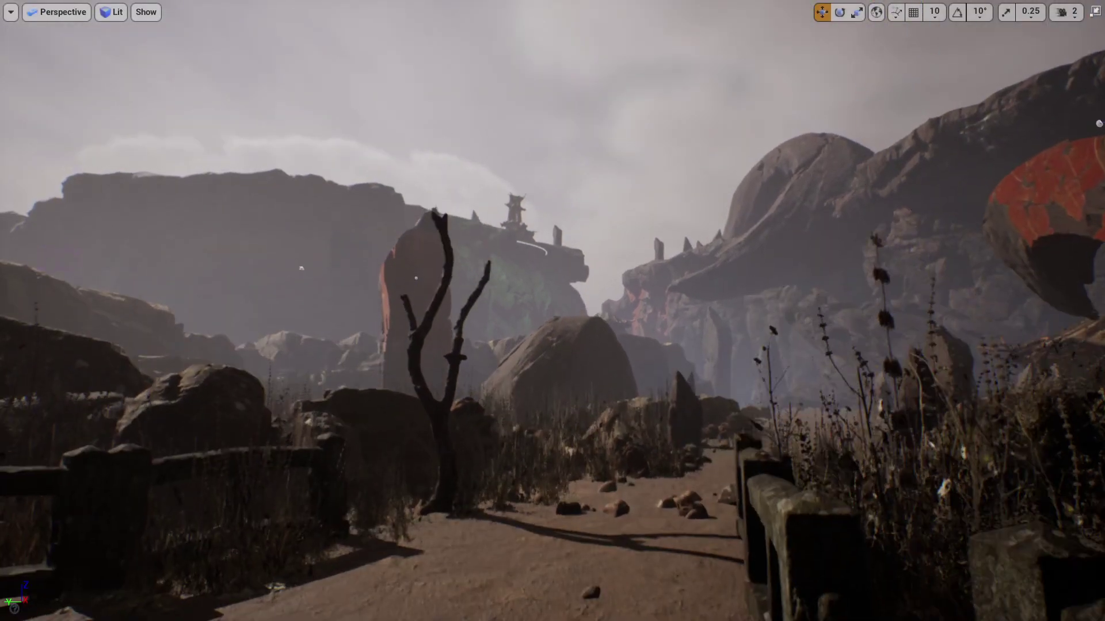
Rotate the atmosphere light to test a different sun direction, and undo the rotation.
{"action": "right_click_drag", "start_coordinate": [553, 311], "coordinate": [524, 403]}
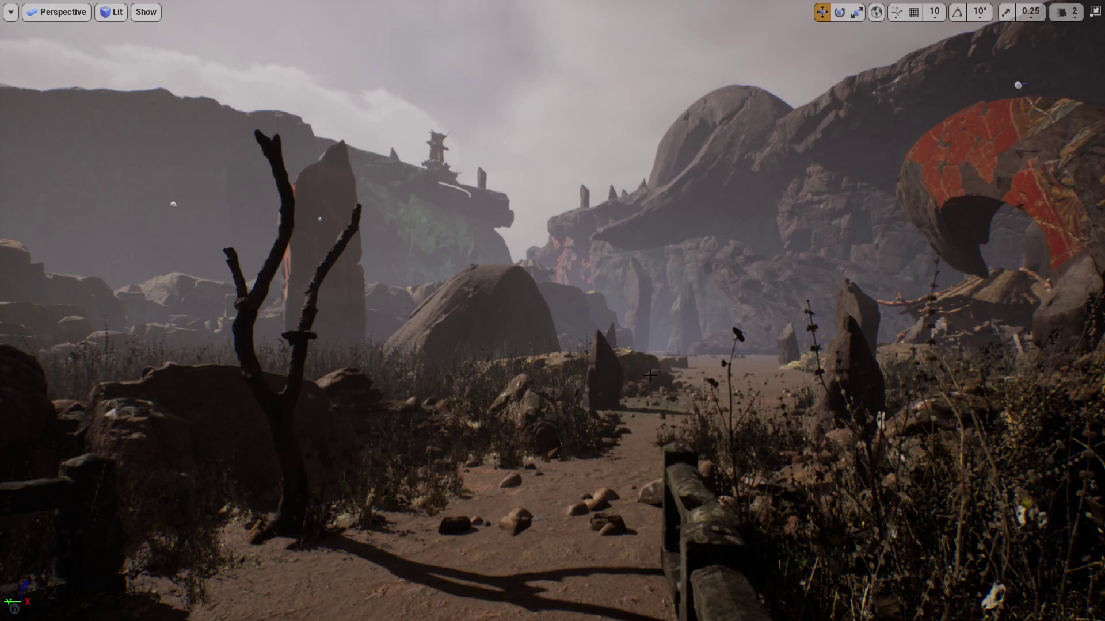
{"action": "key", "text": "ctrl+l"}
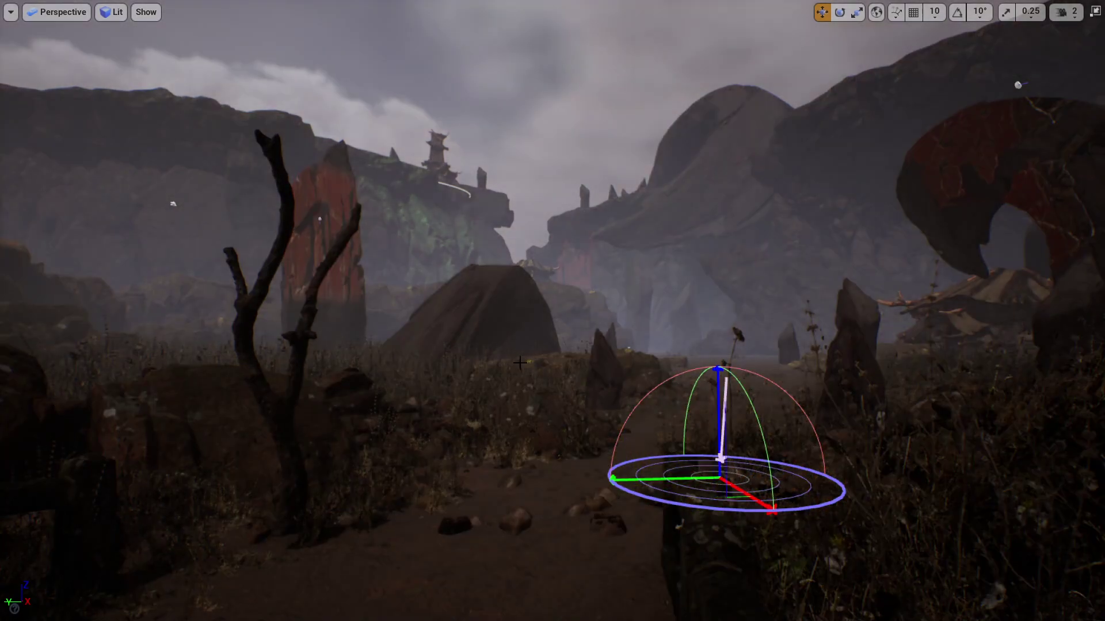
{"action": "left_click_drag", "start_coordinate": [520, 362], "coordinate": [380, 359], "text": "ctrl"}
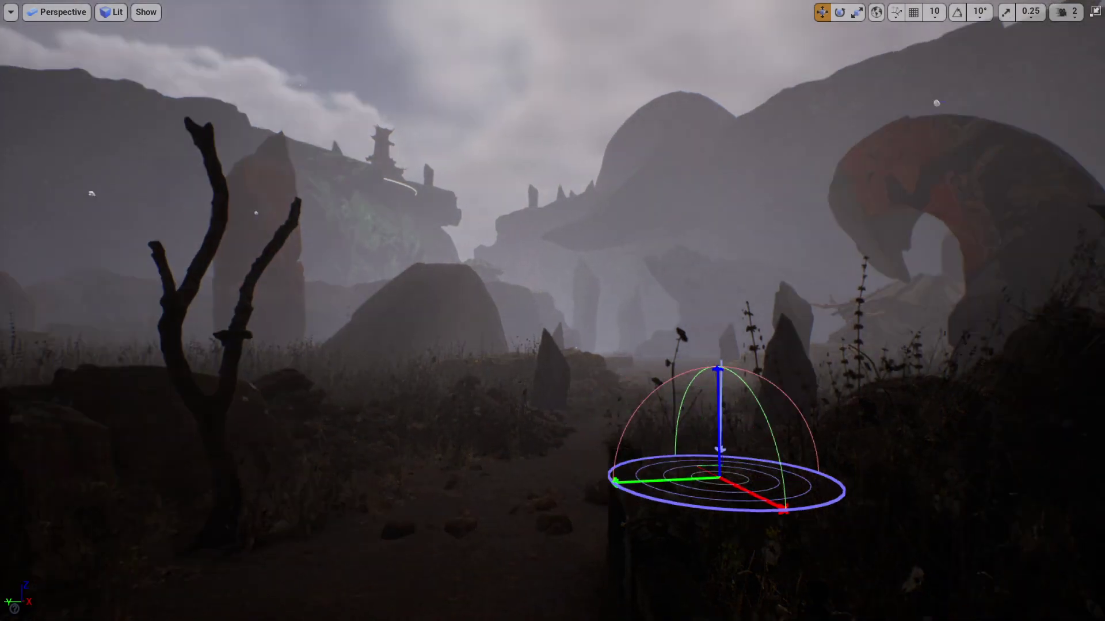
{"action": "key", "text": "ctrl+z"}
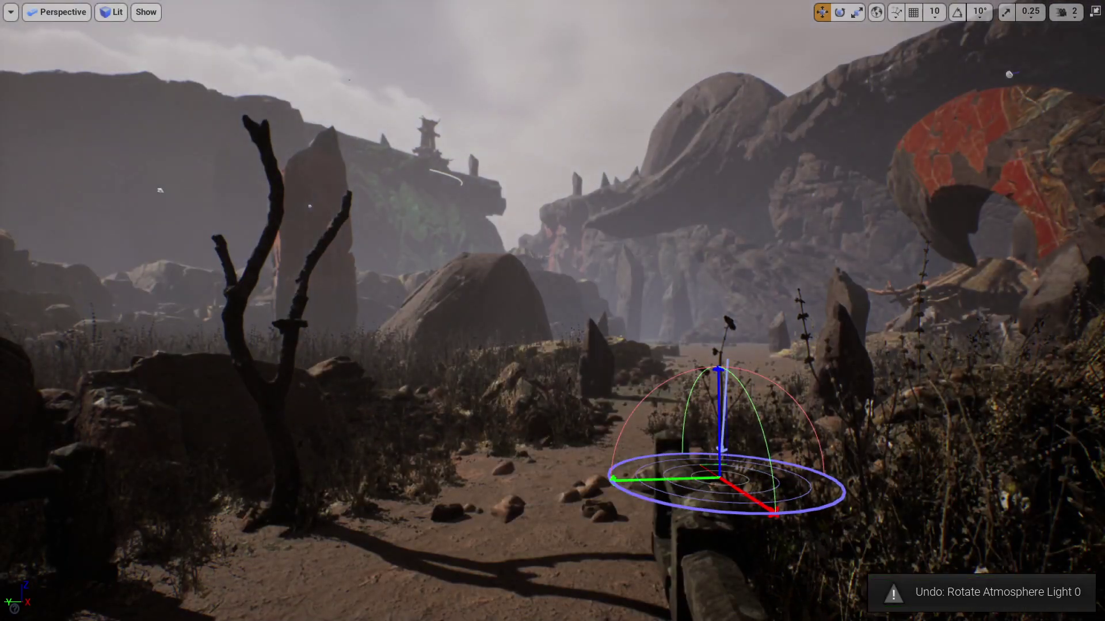
{"action": "key", "text": "Escape"}
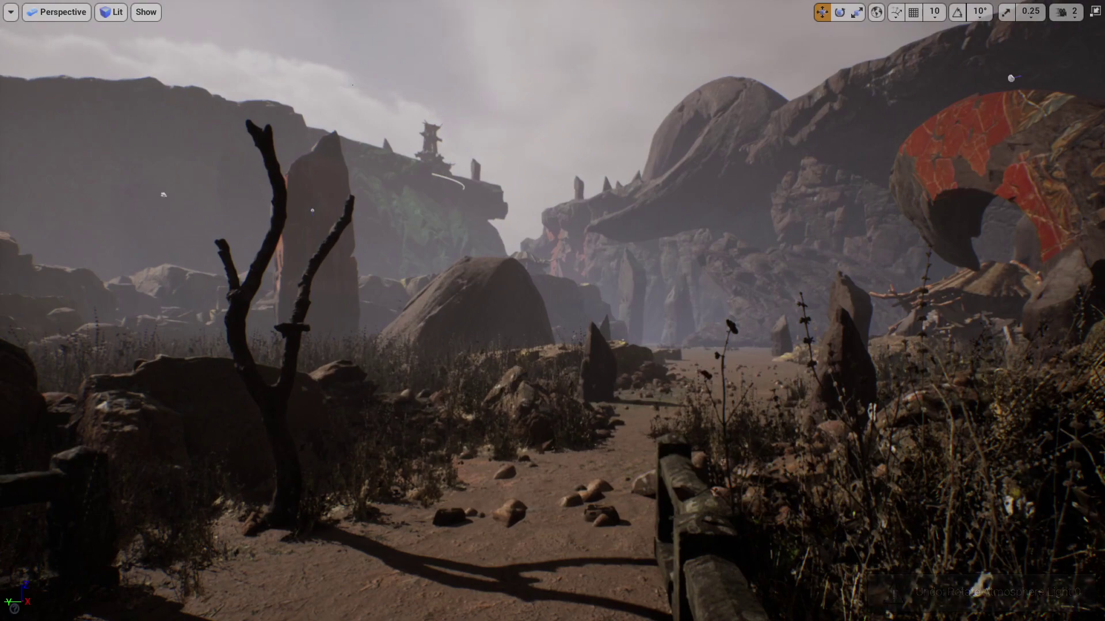
Capture the view between the fences, draw red arrows along the fence shadows and the path, and close the capture.
{"action": "right_click_drag", "start_coordinate": [512, 370], "coordinate": [438, 326]}
{"action": "key", "text": "s"}
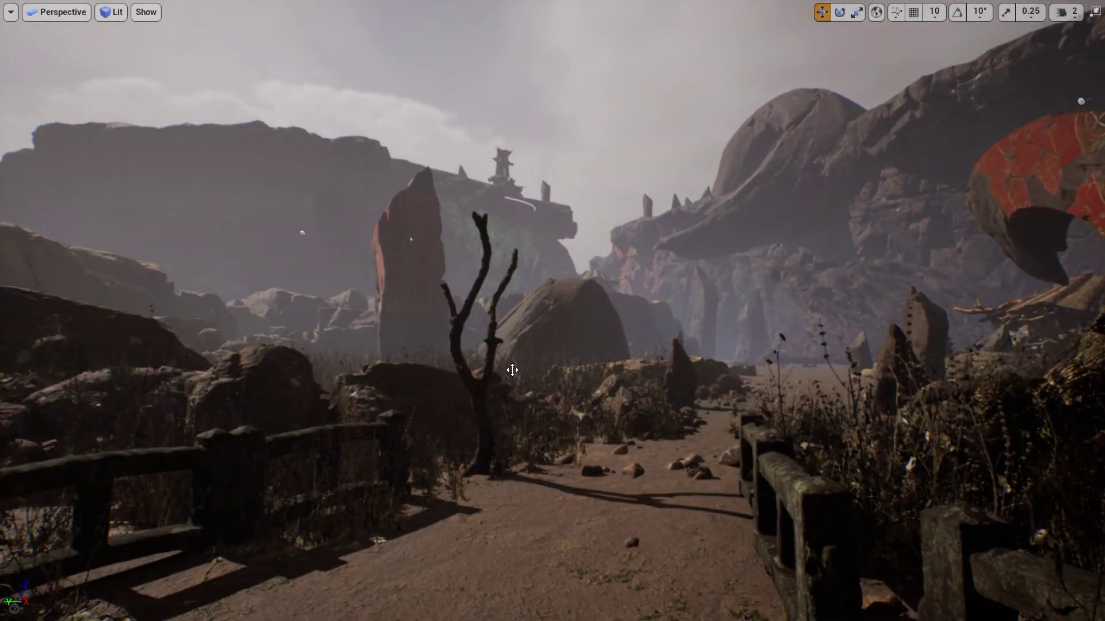
{"action": "key", "text": "Print"}
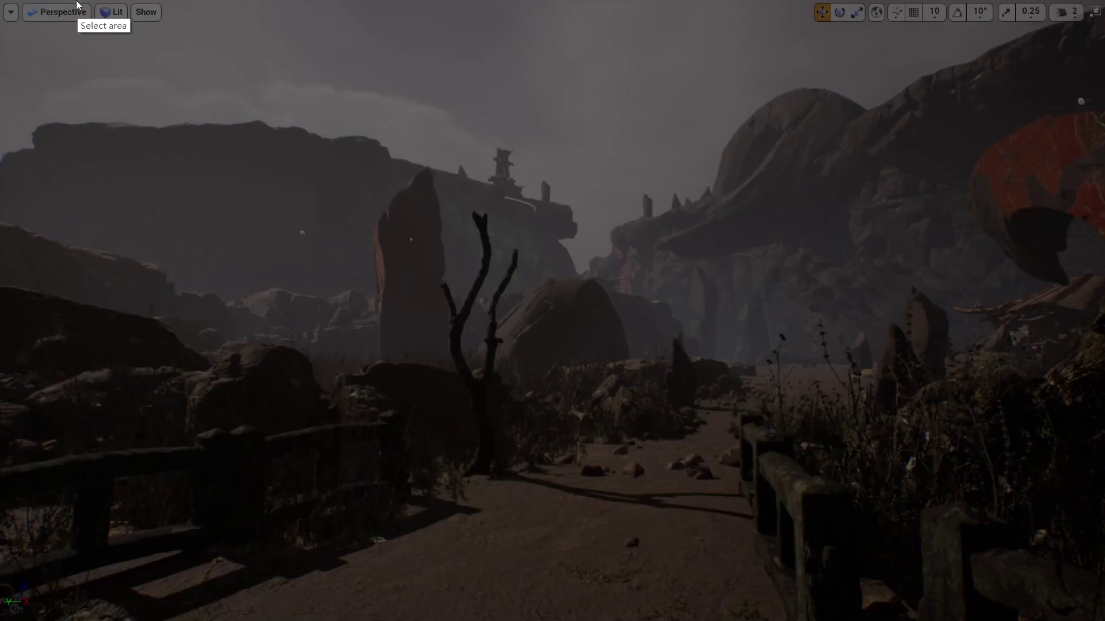
{"action": "left_click_drag", "start_coordinate": [0, 1], "coordinate": [1104, 620]}
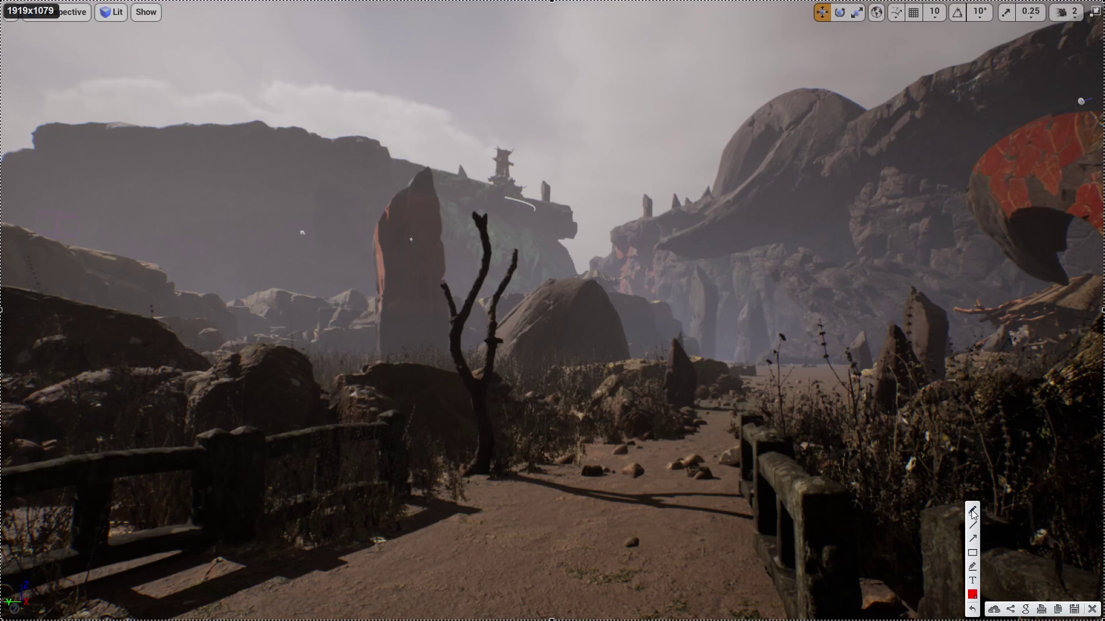
{"action": "left_click_drag", "start_coordinate": [102, 580], "coordinate": [450, 509]}
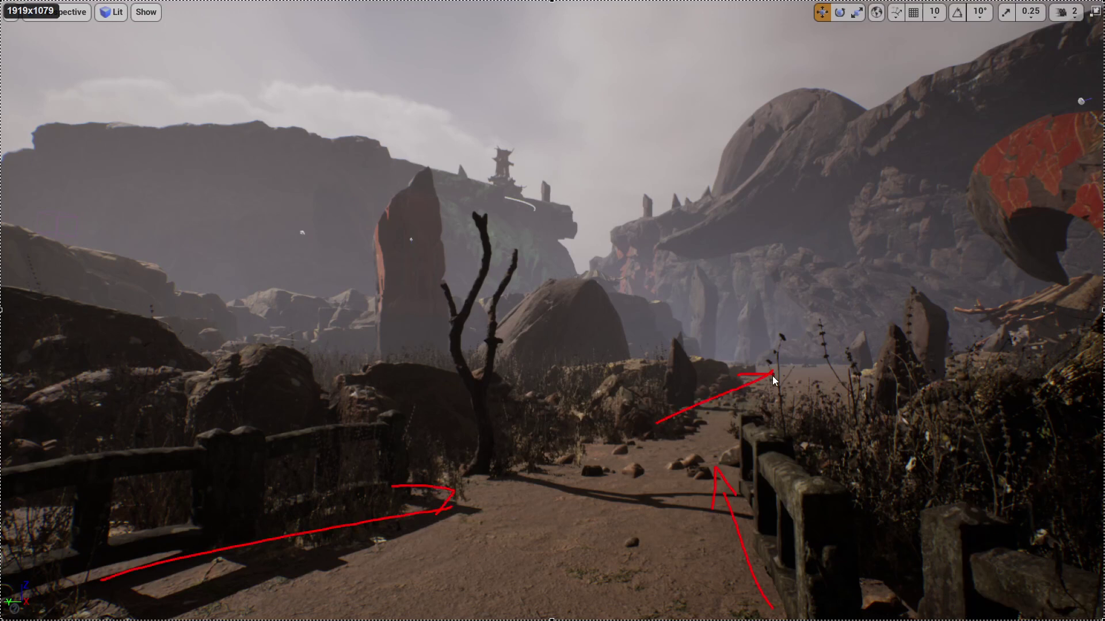
{"action": "mouse_move", "coordinate": [770, 369]}
{"action": "left_mouse_down"}
{"action": "mouse_move", "coordinate": [726, 357]}
{"action": "mouse_move", "coordinate": [744, 351]}
{"action": "left_mouse_up"}
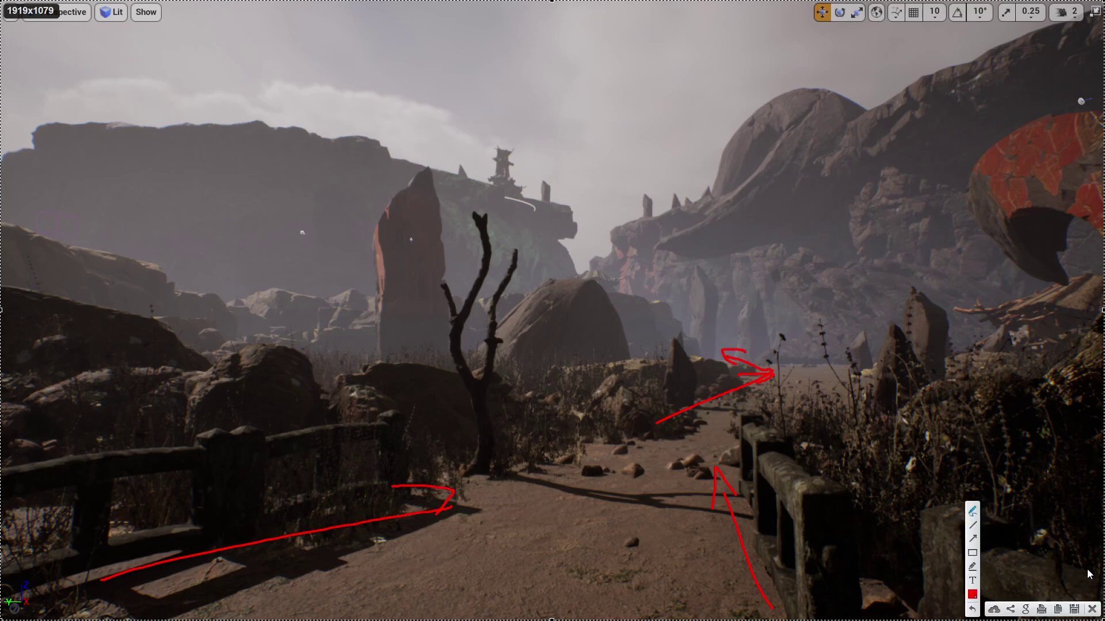
{"action": "left_click", "coordinate": [1092, 609]}
Examine how the fence, dead tree and rocks frame the path from several viewpoints.
{"action": "mouse_move", "coordinate": [598, 400]}
{"action": "right_mouse_down"}
{"action": "mouse_move", "coordinate": [690, 373]}
{"action": "mouse_move", "coordinate": [598, 403]}
{"action": "mouse_move", "coordinate": [636, 420]}
{"action": "right_mouse_up"}
{"action": "key", "text": "s"}
{"action": "key", "text": "w"}
{"action": "key", "text": "s"}
{"action": "key", "text": "w"}
{"action": "key", "text": "s"}
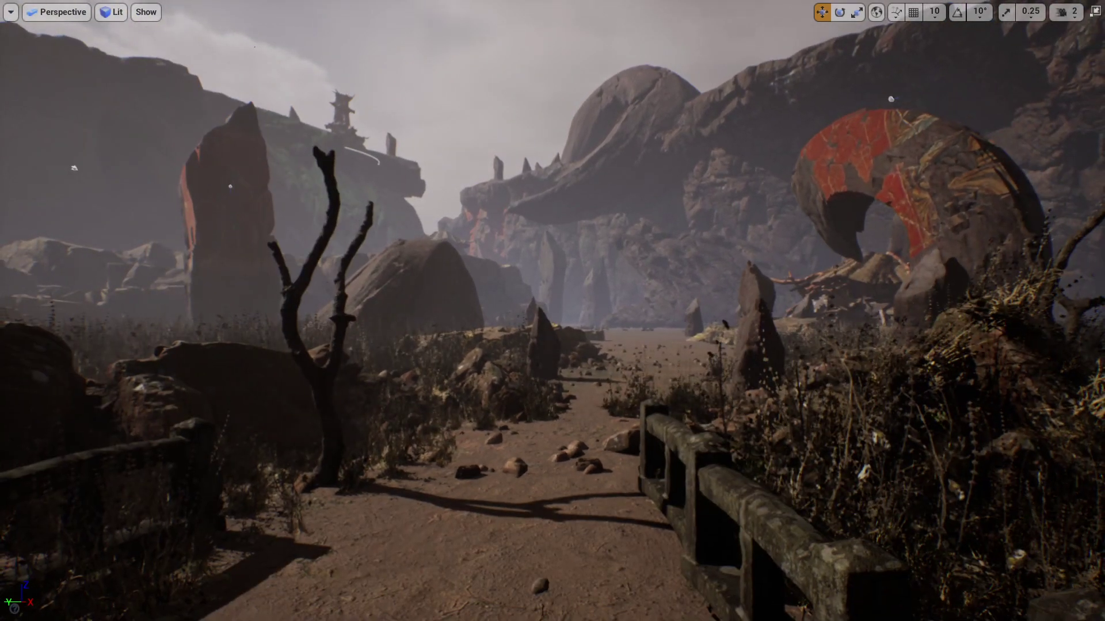
{"action": "right_click_drag", "start_coordinate": [520, 311], "coordinate": [497, 310]}
{"action": "key", "text": "w"}
{"action": "key", "text": "q"}
{"action": "key", "text": "d"}
{"action": "key", "text": "e"}
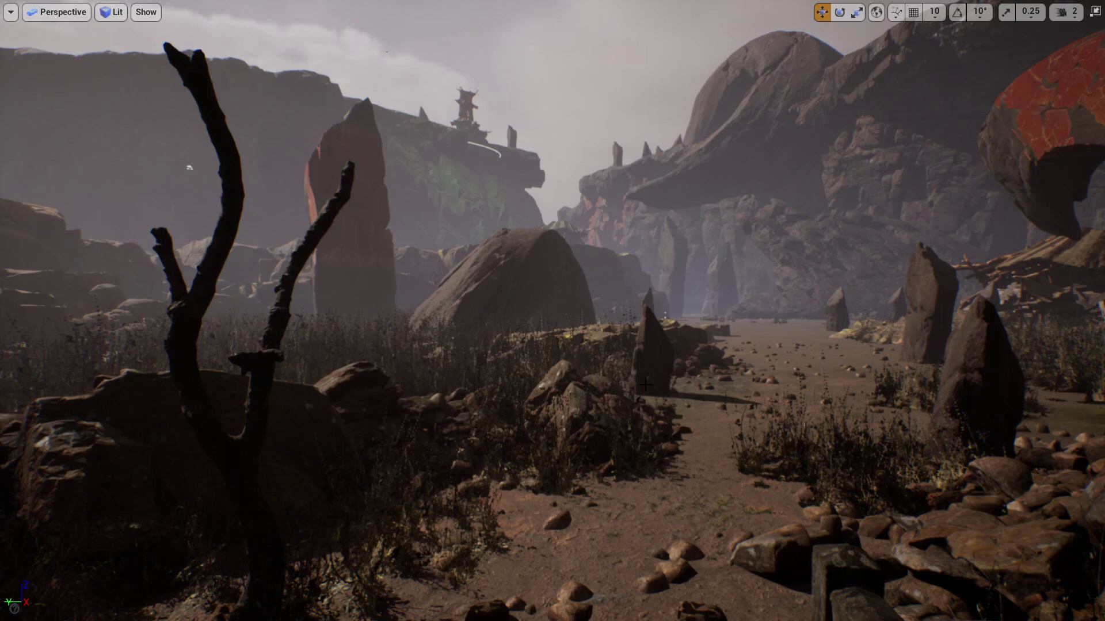
Examine how the dead tree, the red standing rock and the distant cliffs line up from several viewpoints.
{"action": "key", "text": "s"}
{"action": "right_click_drag", "start_coordinate": [645, 385], "coordinate": [679, 573]}
{"action": "right_click_drag", "start_coordinate": [646, 420], "coordinate": [627, 368]}
{"action": "left_click", "coordinate": [661, 374]}
{"action": "key", "text": "Escape"}
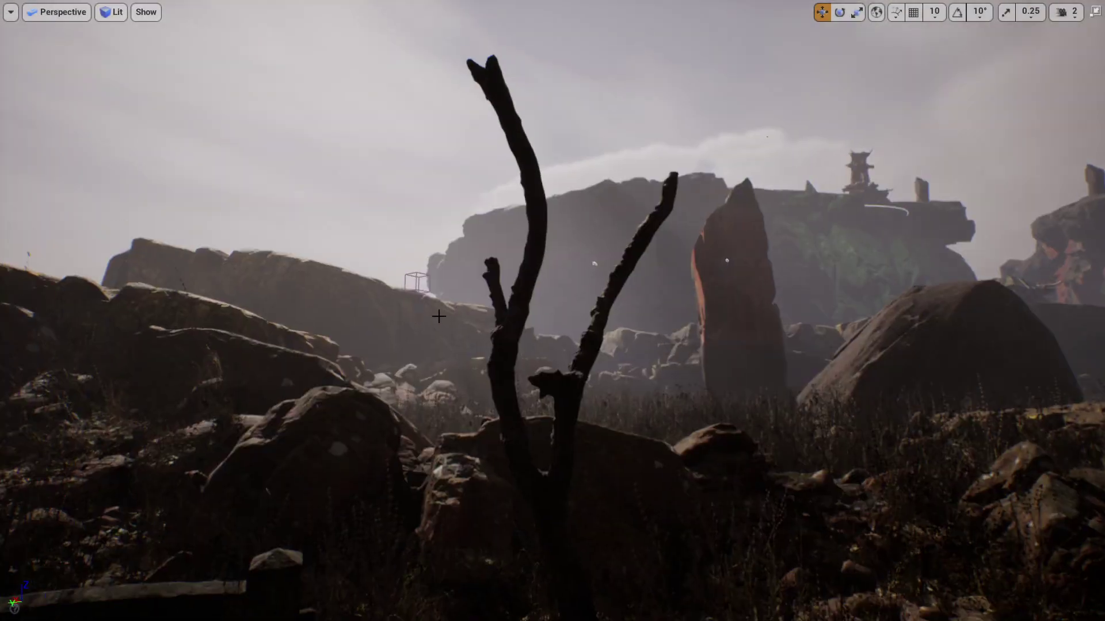
{"action": "right_click_drag", "start_coordinate": [500, 276], "coordinate": [573, 257]}
{"action": "left_click", "coordinate": [501, 277]}
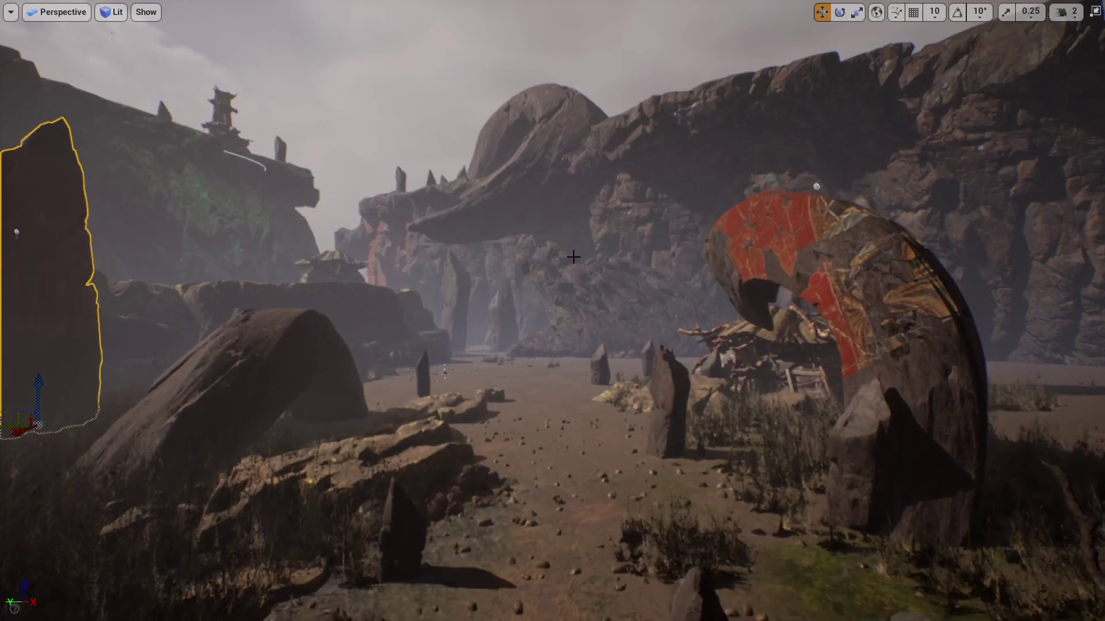
{"action": "left_click", "coordinate": [671, 187]}
{"action": "right_click_drag", "start_coordinate": [661, 246], "coordinate": [587, 264]}
{"action": "left_click", "coordinate": [636, 241]}
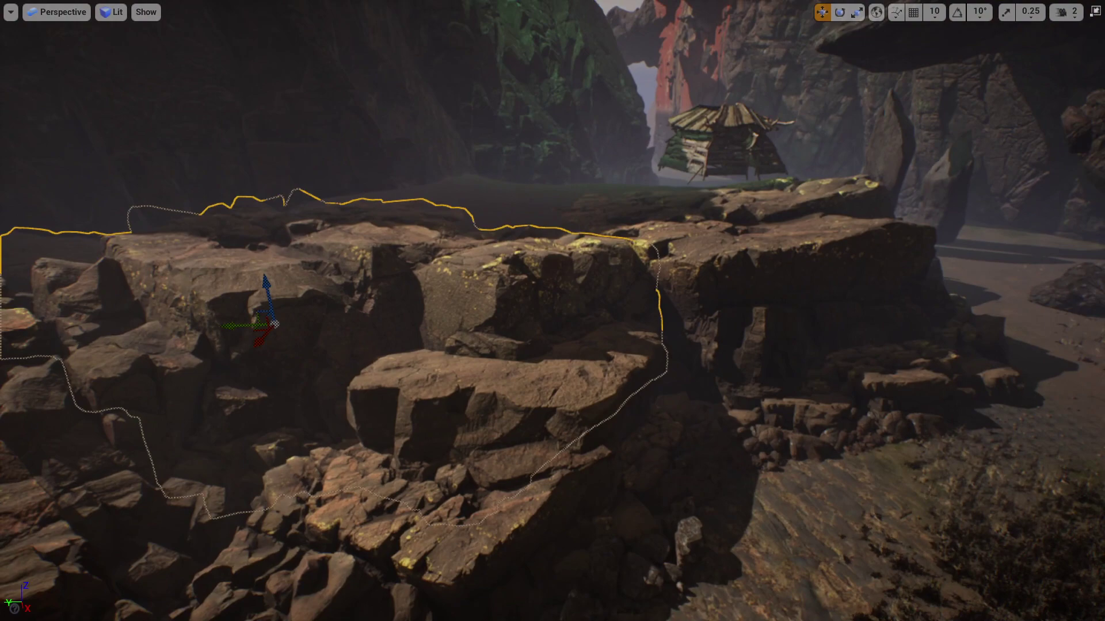
Select the lower rock cluster in the terraced formation and inspect how it sits against the ground.
{"action": "left_click", "coordinate": [530, 418]}
{"action": "right_click_drag", "start_coordinate": [529, 417], "coordinate": [508, 442]}
{"action": "left_click", "coordinate": [529, 418]}
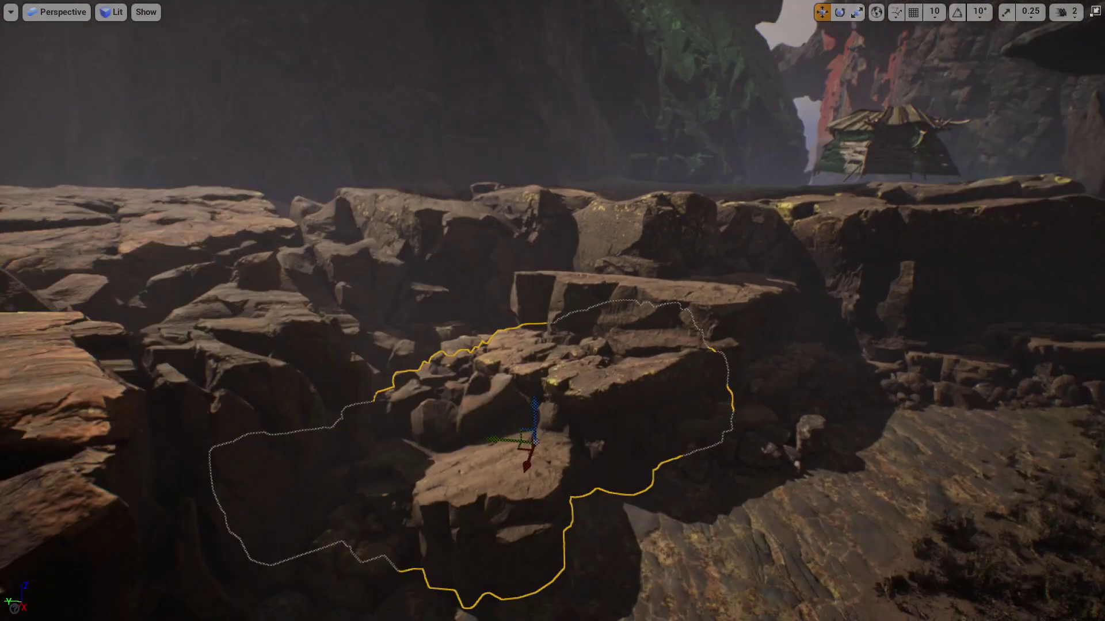
{"action": "mouse_move", "coordinate": [561, 276]}
{"action": "right_mouse_down"}
{"action": "mouse_move", "coordinate": [595, 281]}
{"action": "mouse_move", "coordinate": [575, 278]}
{"action": "right_mouse_up"}
{"action": "left_click", "coordinate": [546, 411]}
{"action": "right_click_drag", "start_coordinate": [546, 412], "coordinate": [601, 394]}
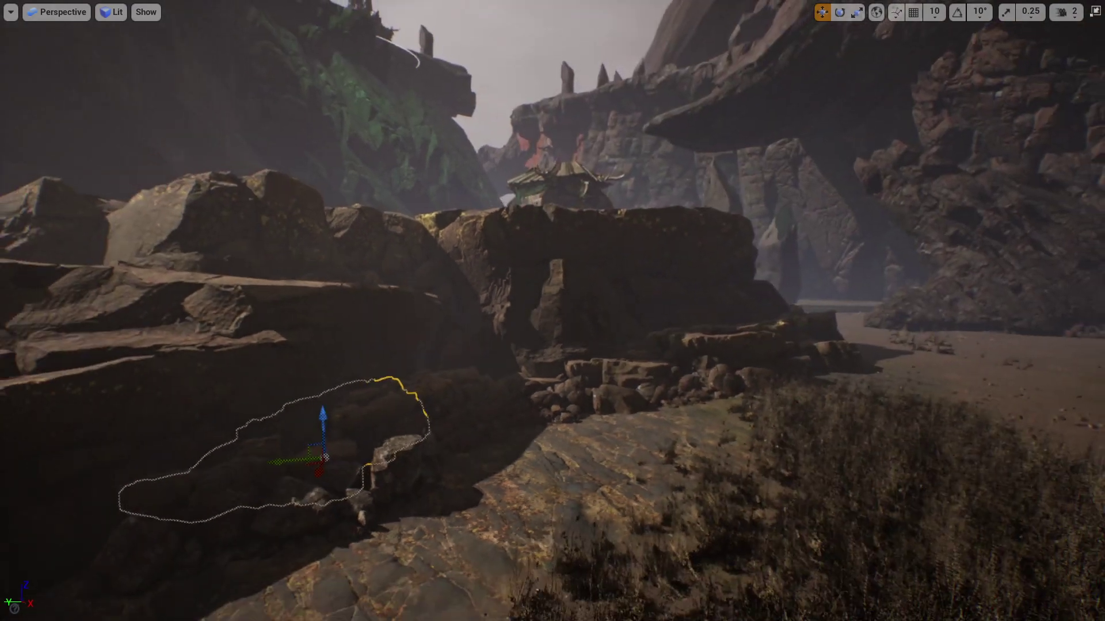
Rotate the atmosphere light so that sunlight falls on the front faces of the terraced rocks.
{"action": "right_click_drag", "start_coordinate": [478, 425], "coordinate": [599, 439]}
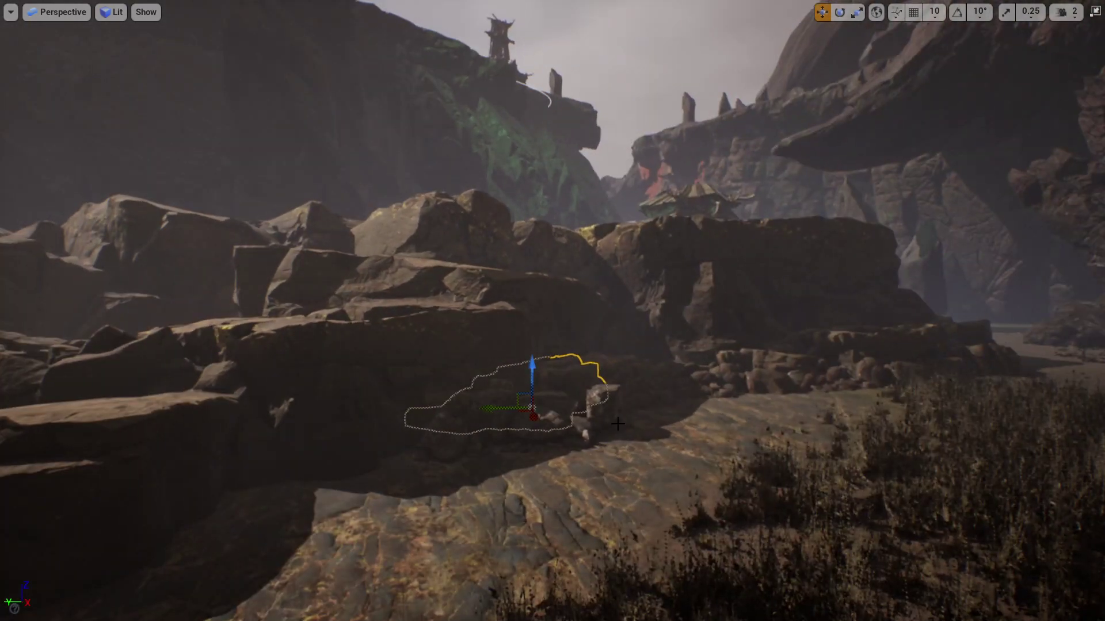
{"action": "key", "text": "ctrl+l"}
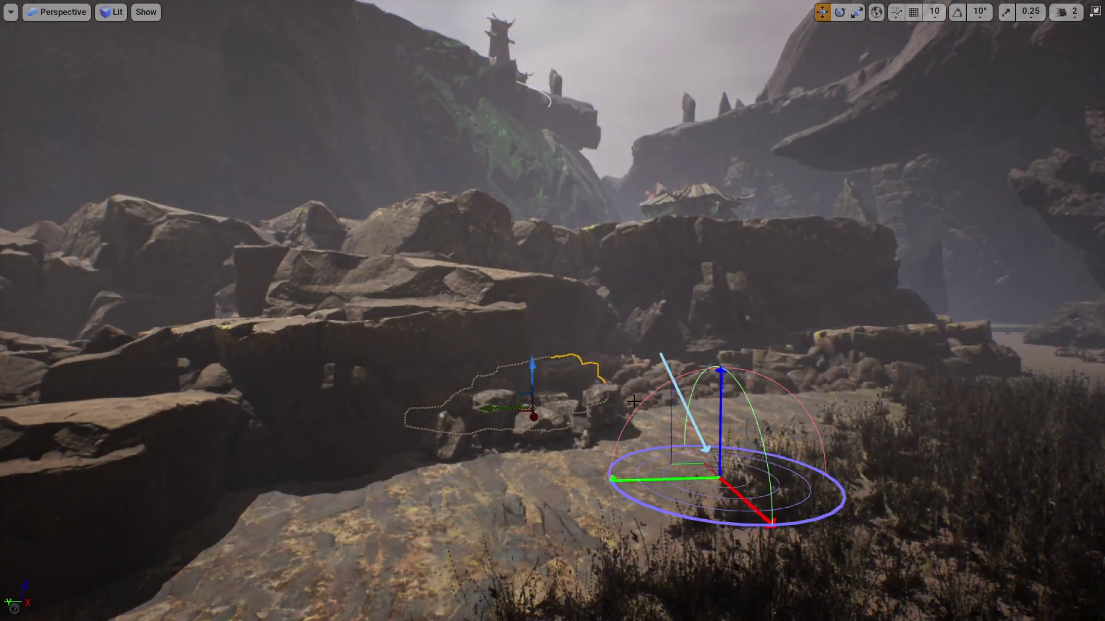
{"action": "key", "text": "ctrl+l"}
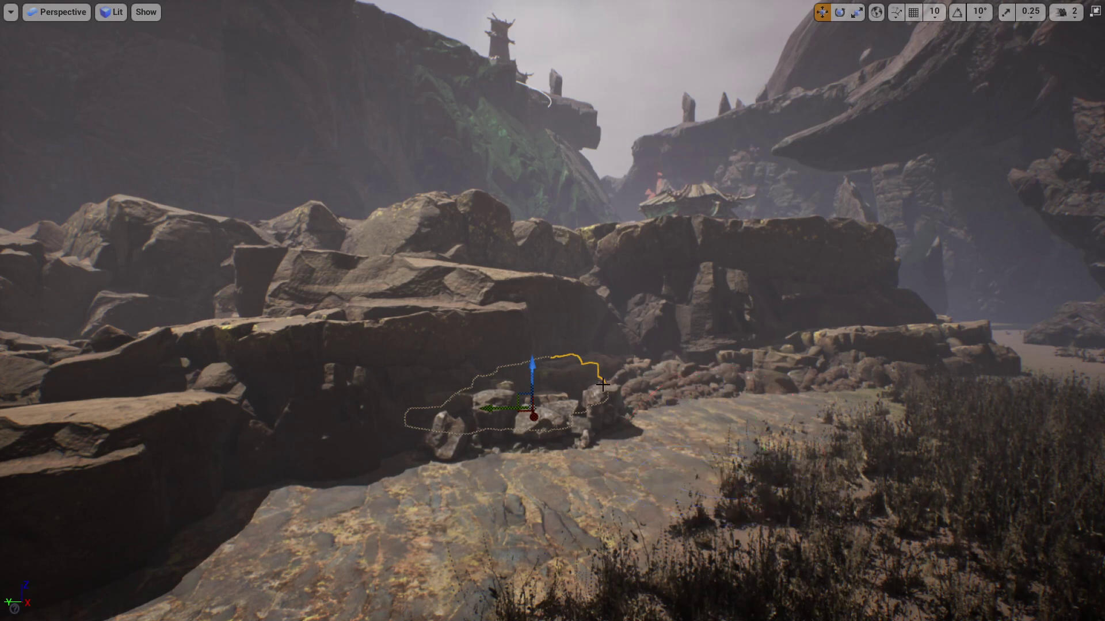
Capture the view of the rock terraces and outline the large far cliff in red.
{"action": "key", "text": "Print"}
{"action": "mouse_move", "coordinate": [11, 50]}
{"action": "left_mouse_down"}
{"action": "mouse_move", "coordinate": [556, 408]}
{"action": "mouse_move", "coordinate": [1061, 575]}
{"action": "mouse_move", "coordinate": [1085, 616]}
{"action": "left_mouse_up"}
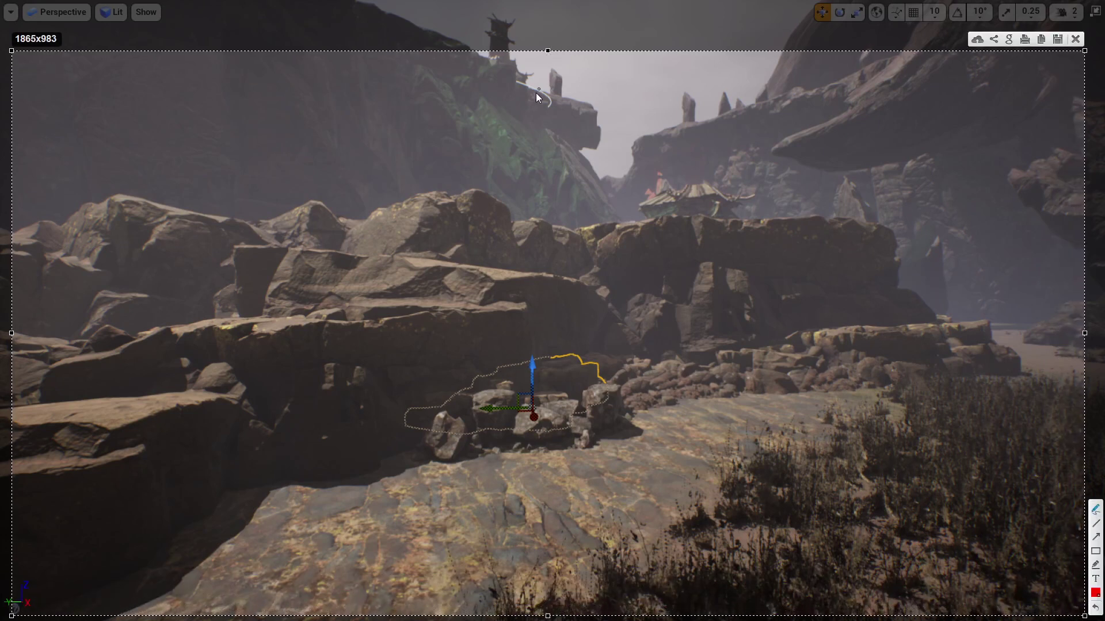
{"action": "mouse_move", "coordinate": [299, 71]}
{"action": "left_mouse_down"}
{"action": "mouse_move", "coordinate": [562, 118]}
{"action": "mouse_move", "coordinate": [476, 204]}
{"action": "mouse_move", "coordinate": [34, 187]}
{"action": "mouse_move", "coordinate": [347, 74]}
{"action": "left_mouse_up"}
Change the pen colour to green and outline the middle band of rocks below the cliff.
{"action": "left_click", "coordinate": [1096, 592]}
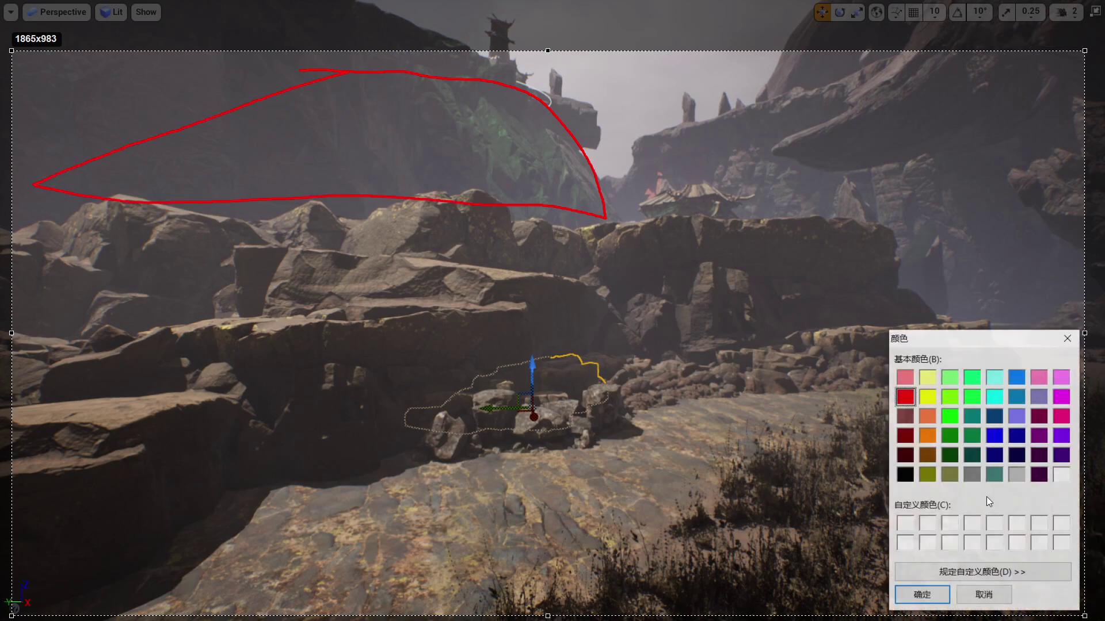
{"action": "left_click", "coordinate": [973, 397]}
{"action": "left_click", "coordinate": [920, 596]}
{"action": "mouse_move", "coordinate": [115, 213]}
{"action": "left_mouse_down"}
{"action": "mouse_move", "coordinate": [747, 217]}
{"action": "mouse_move", "coordinate": [927, 305]}
{"action": "mouse_move", "coordinate": [660, 344]}
{"action": "mouse_move", "coordinate": [438, 254]}
{"action": "mouse_move", "coordinate": [53, 270]}
{"action": "left_mouse_up"}
{"action": "mouse_move", "coordinate": [118, 206]}
{"action": "left_mouse_down"}
{"action": "mouse_move", "coordinate": [25, 223]}
{"action": "mouse_move", "coordinate": [189, 309]}
{"action": "left_mouse_up"}
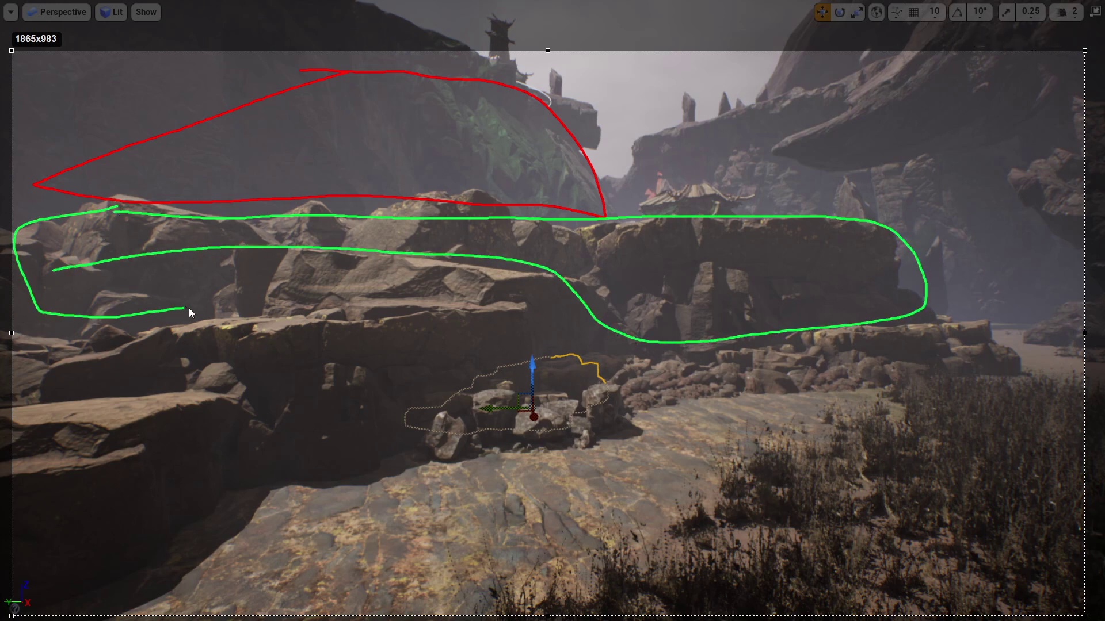
{"action": "left_click_drag", "start_coordinate": [285, 254], "coordinate": [345, 251]}
Change the pen colour to cyan and outline the large foreground rock ledge.
{"action": "left_click", "coordinate": [1094, 595]}
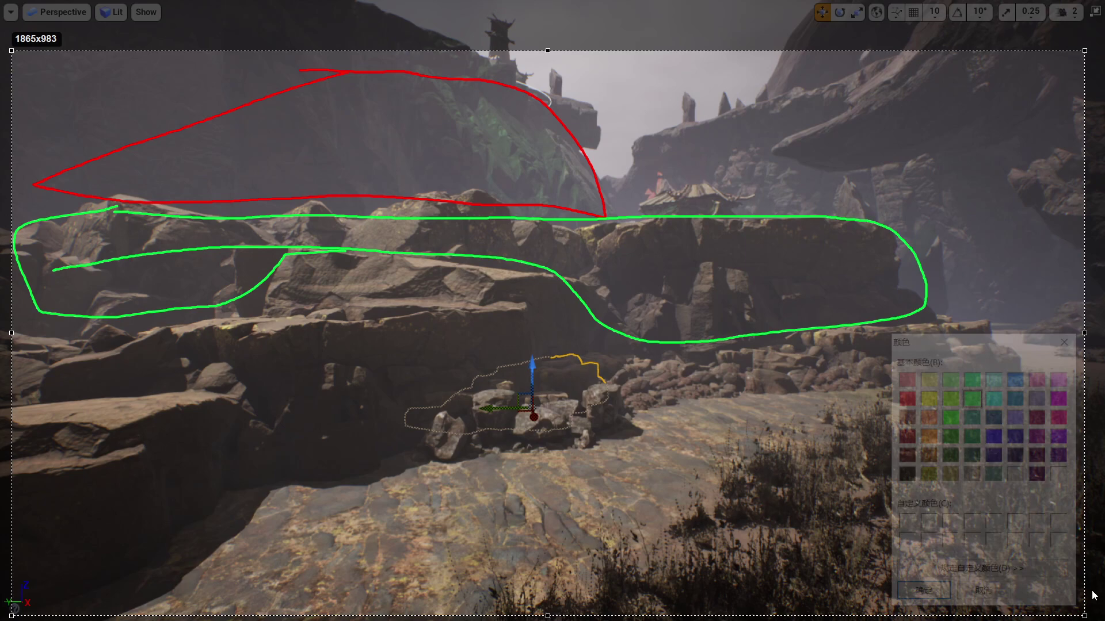
{"action": "left_click", "coordinate": [994, 396]}
{"action": "left_click", "coordinate": [923, 596]}
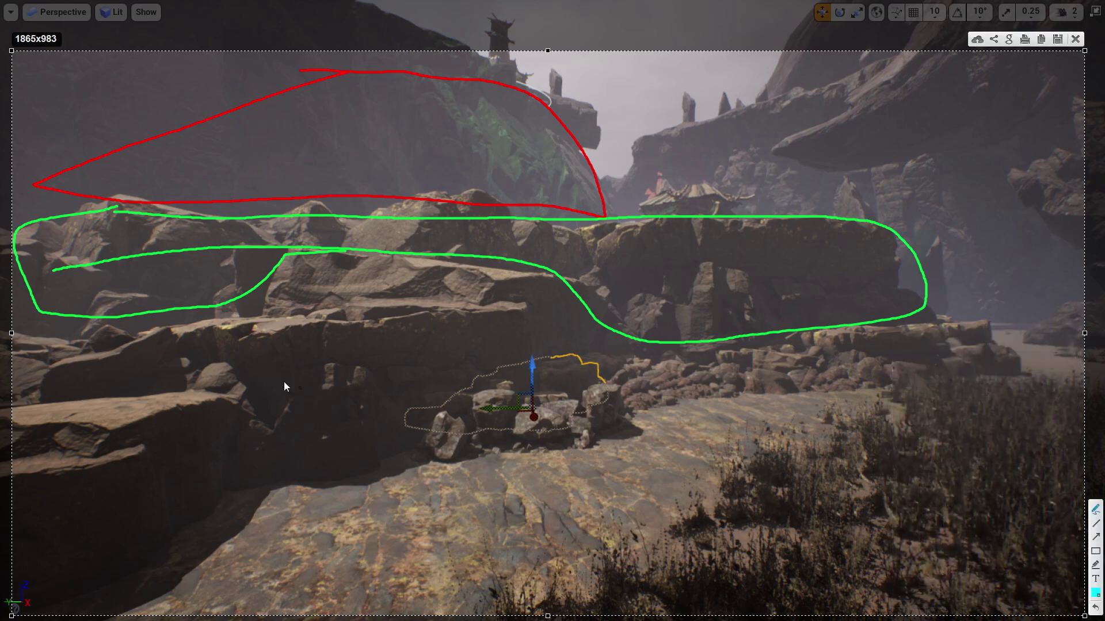
{"action": "left_click_drag", "start_coordinate": [93, 340], "coordinate": [417, 311]}
{"action": "mouse_move", "coordinate": [509, 353]}
{"action": "left_mouse_down"}
{"action": "mouse_move", "coordinate": [283, 461]}
{"action": "mouse_move", "coordinate": [30, 558]}
{"action": "mouse_move", "coordinate": [46, 344]}
{"action": "mouse_move", "coordinate": [139, 340]}
{"action": "left_mouse_up"}
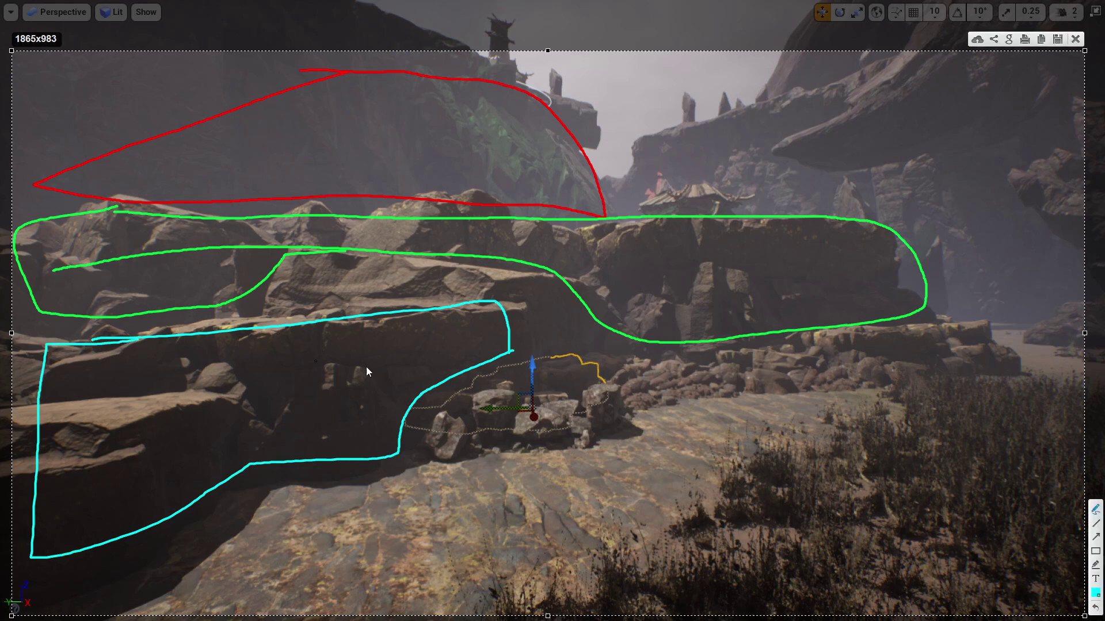
Change the pen colour to orange and outline the two groups of small rocks at the base of the terraces.
{"action": "left_click", "coordinate": [1095, 593]}
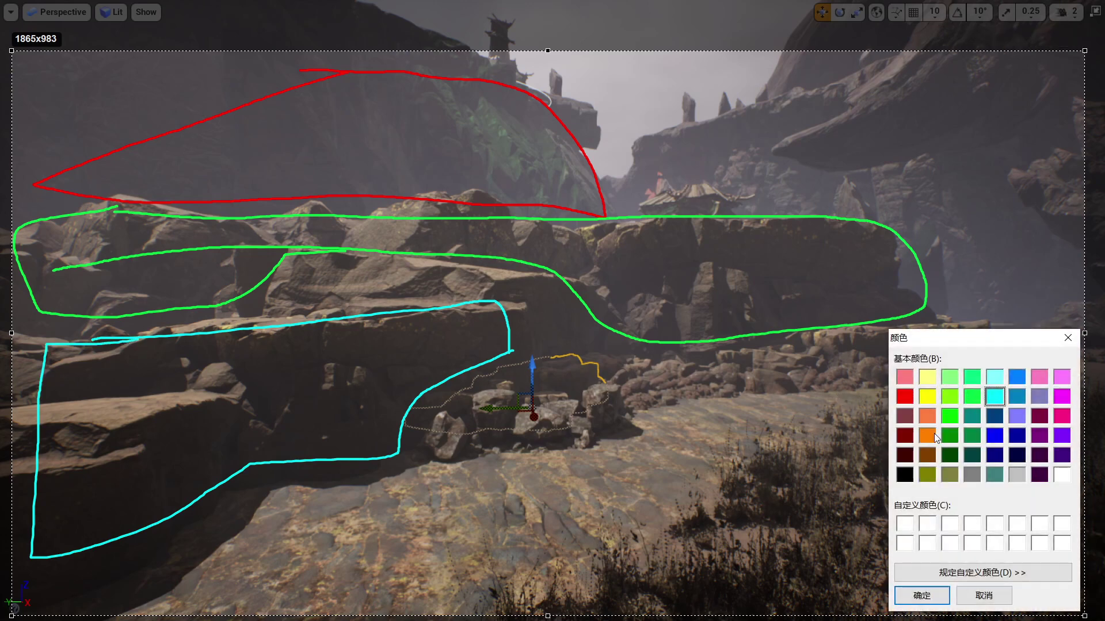
{"action": "left_click", "coordinate": [927, 435]}
{"action": "left_click", "coordinate": [921, 595]}
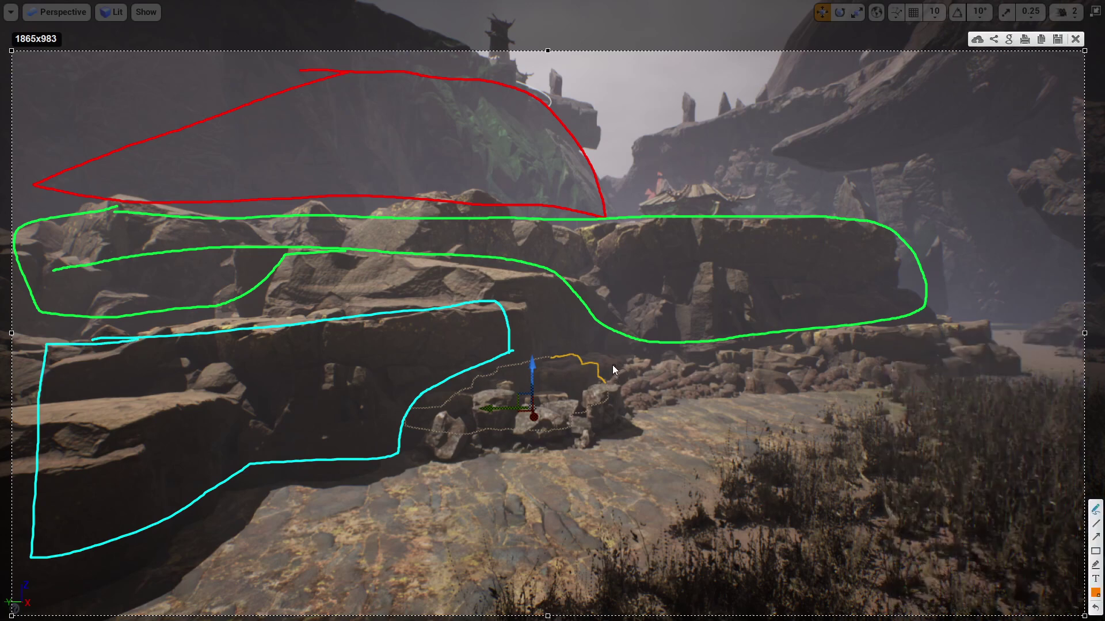
{"action": "left_click_drag", "start_coordinate": [595, 354], "coordinate": [610, 349]}
{"action": "left_click_drag", "start_coordinate": [698, 351], "coordinate": [818, 333]}
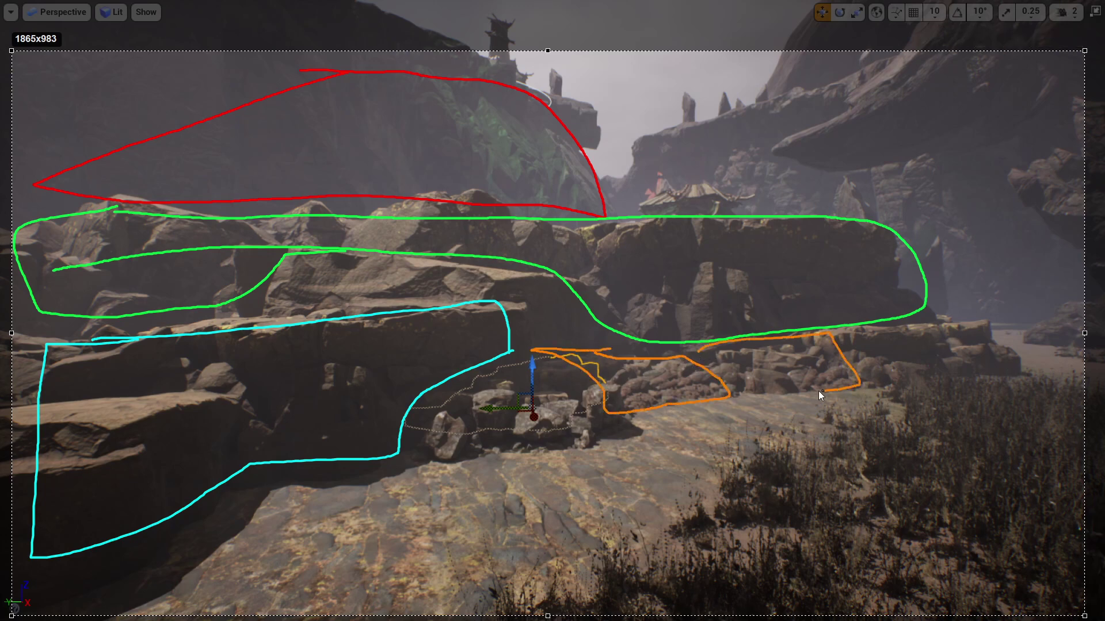
{"action": "left_click_drag", "start_coordinate": [687, 359], "coordinate": [683, 355]}
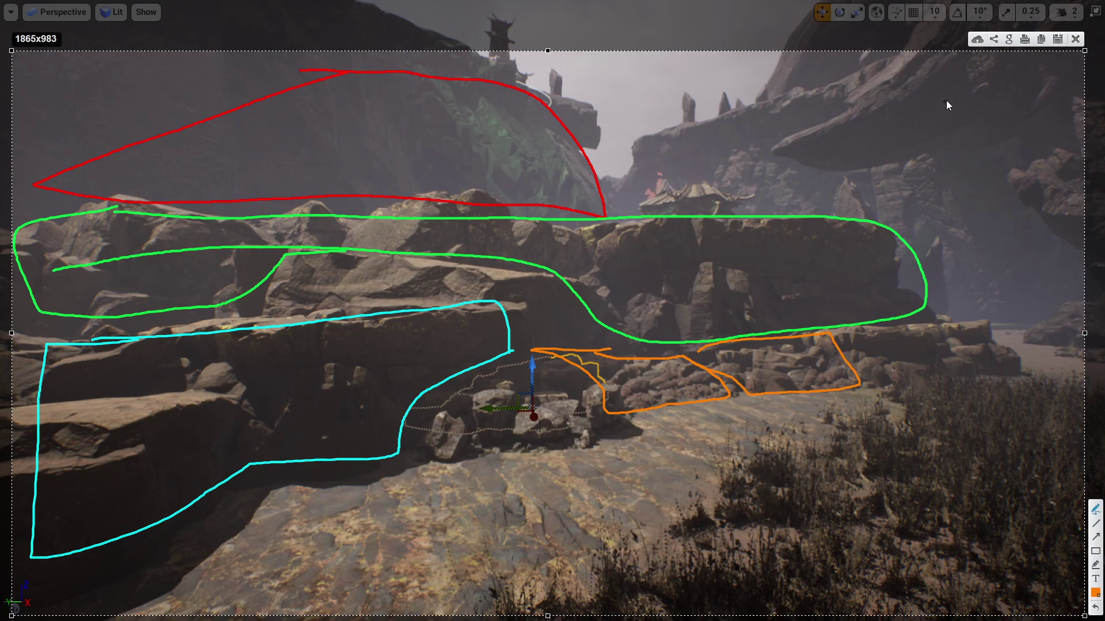
Draw an orange downward arrow beside the terraces, with a large box at its start and a small mark near its tip, and close the capture.
{"action": "mouse_move", "coordinate": [966, 69]}
{"action": "left_mouse_down"}
{"action": "mouse_move", "coordinate": [989, 375]}
{"action": "mouse_move", "coordinate": [1013, 359]}
{"action": "left_mouse_up"}
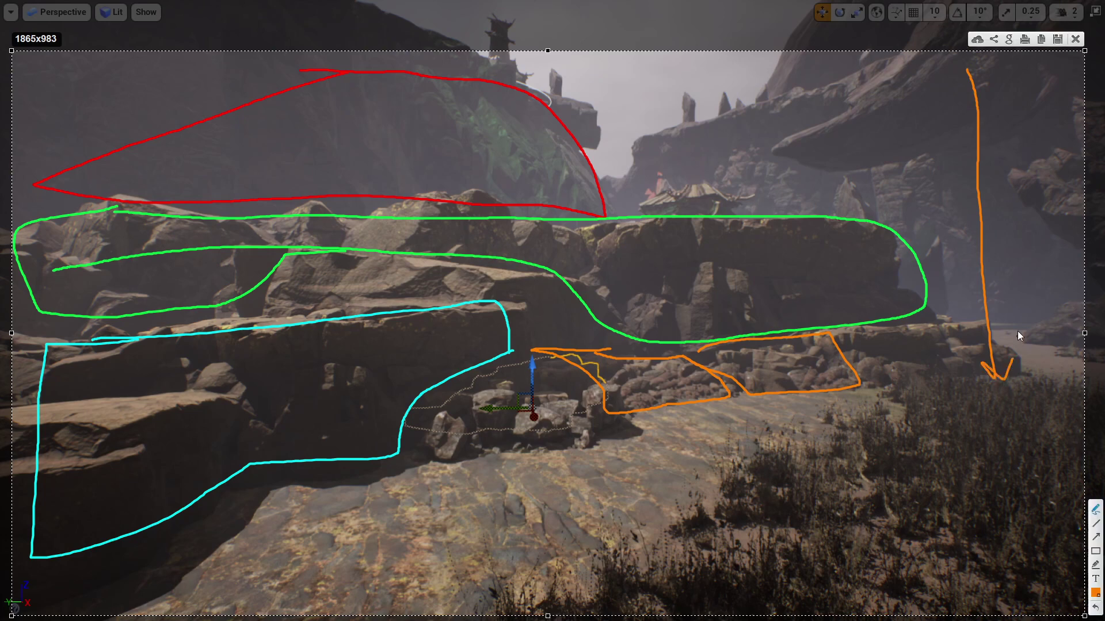
{"action": "left_click_drag", "start_coordinate": [1001, 68], "coordinate": [1011, 137]}
{"action": "left_click_drag", "start_coordinate": [1037, 75], "coordinate": [1008, 145]}
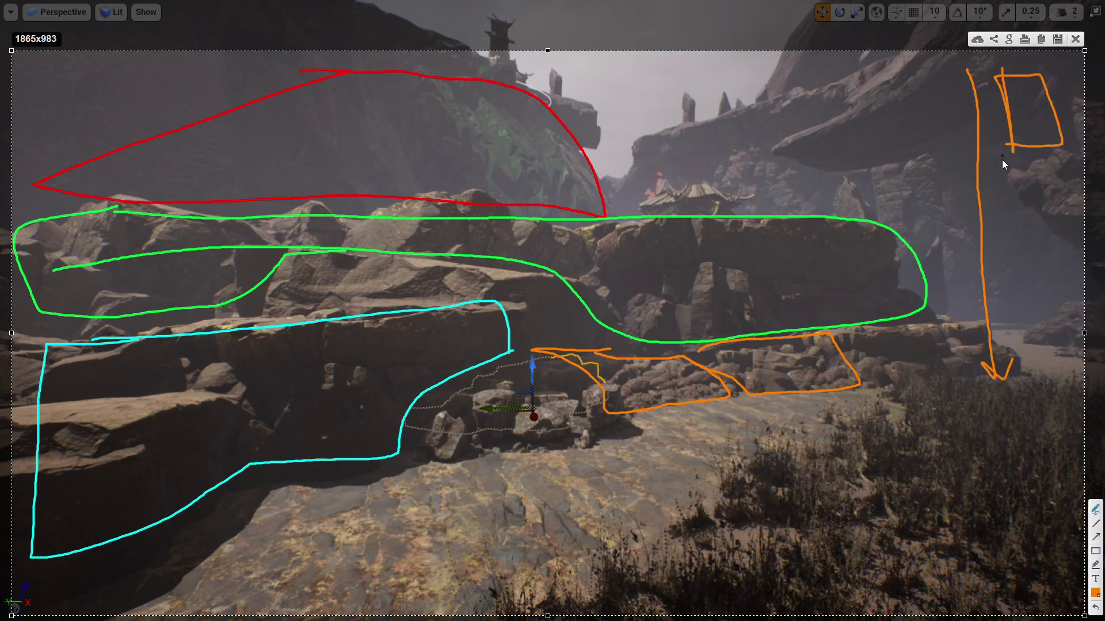
{"action": "mouse_move", "coordinate": [1022, 337]}
{"action": "left_mouse_down"}
{"action": "mouse_move", "coordinate": [1028, 327]}
{"action": "mouse_move", "coordinate": [1024, 344]}
{"action": "left_mouse_up"}
{"action": "left_click", "coordinate": [1077, 39]}
Examine the valley path from the fences onward, selecting the red decal on the curved rock along the way.
{"action": "mouse_move", "coordinate": [851, 282]}
{"action": "right_mouse_down"}
{"action": "mouse_move", "coordinate": [955, 311]}
{"action": "mouse_move", "coordinate": [1064, 288]}
{"action": "mouse_move", "coordinate": [1042, 284]}
{"action": "right_mouse_up"}
{"action": "key", "text": "s"}
{"action": "key", "text": "s"}
{"action": "mouse_move", "coordinate": [664, 311]}
{"action": "right_mouse_down"}
{"action": "mouse_move", "coordinate": [806, 311]}
{"action": "mouse_move", "coordinate": [691, 290]}
{"action": "mouse_move", "coordinate": [664, 325]}
{"action": "right_mouse_up"}
{"action": "right_click_drag", "start_coordinate": [1082, 42], "coordinate": [867, 152]}
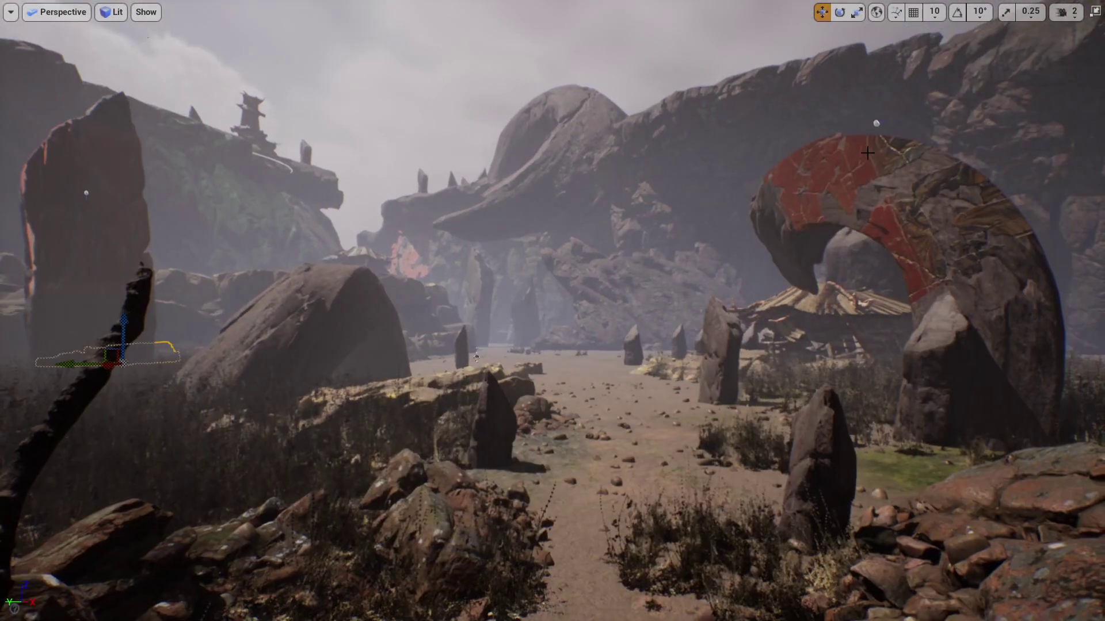
{"action": "left_click", "coordinate": [834, 189]}
{"action": "key", "text": "s"}
{"action": "right_click_drag", "start_coordinate": [834, 189], "coordinate": [508, 334]}
{"action": "key", "text": "w"}
{"action": "key", "text": "s"}
{"action": "key", "text": "d"}
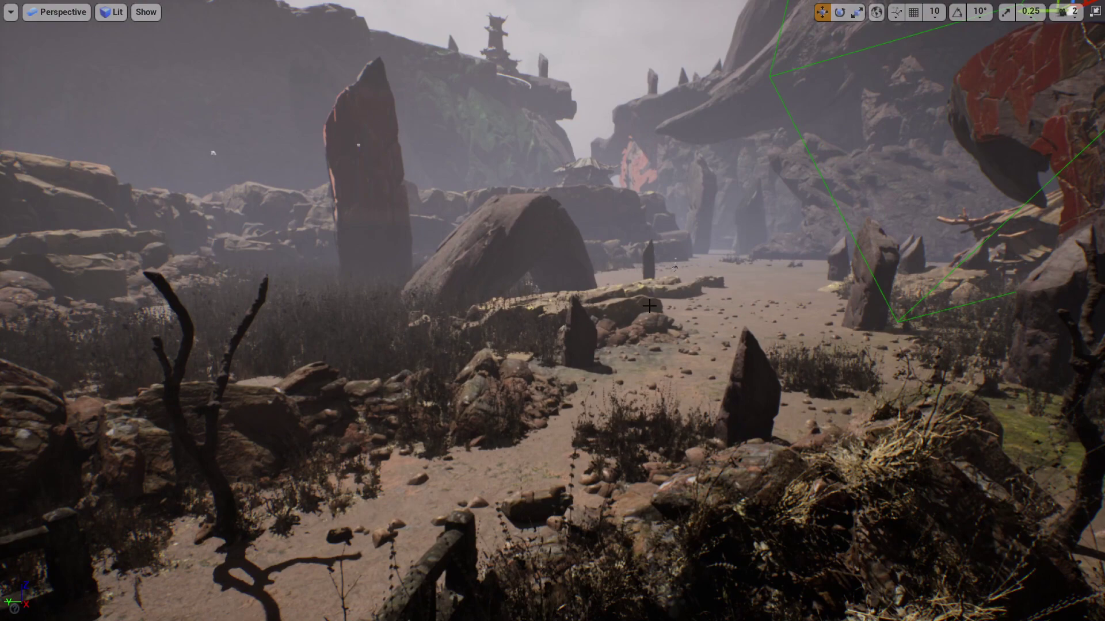
{"action": "right_click_drag", "start_coordinate": [649, 306], "coordinate": [681, 305]}
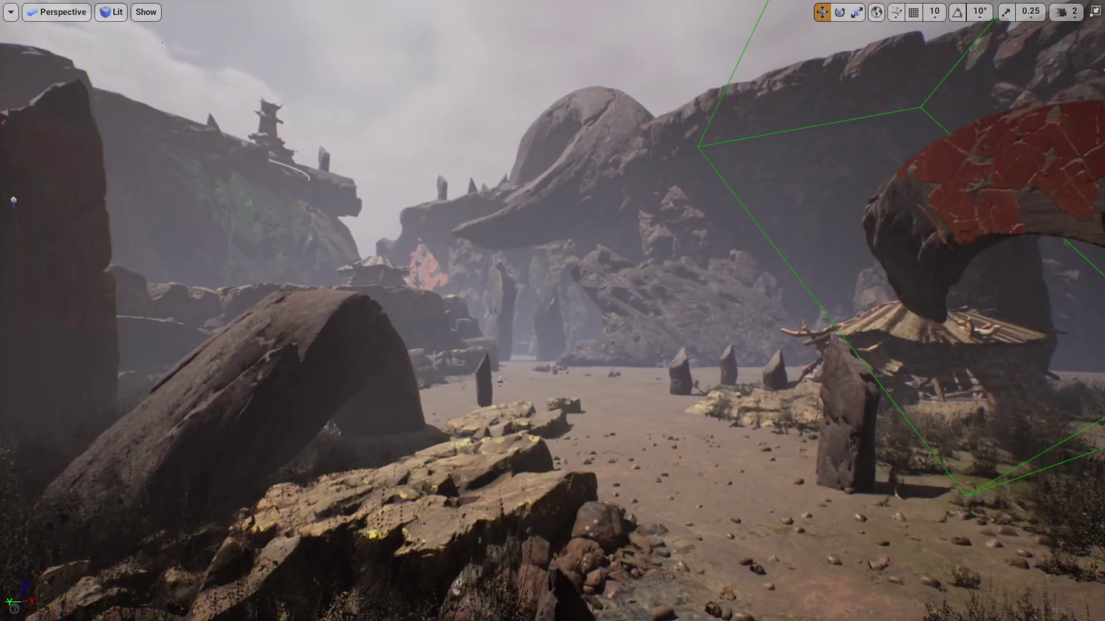
Inspect the yellow ledge and reddish rocks in front of the stone arch, clear the selection, and return to the fence view.
{"action": "right_click_drag", "start_coordinate": [556, 364], "coordinate": [556, 364]}
{"action": "right_click_drag", "start_coordinate": [474, 344], "coordinate": [369, 345]}
{"action": "right_click_drag", "start_coordinate": [403, 244], "coordinate": [416, 249]}
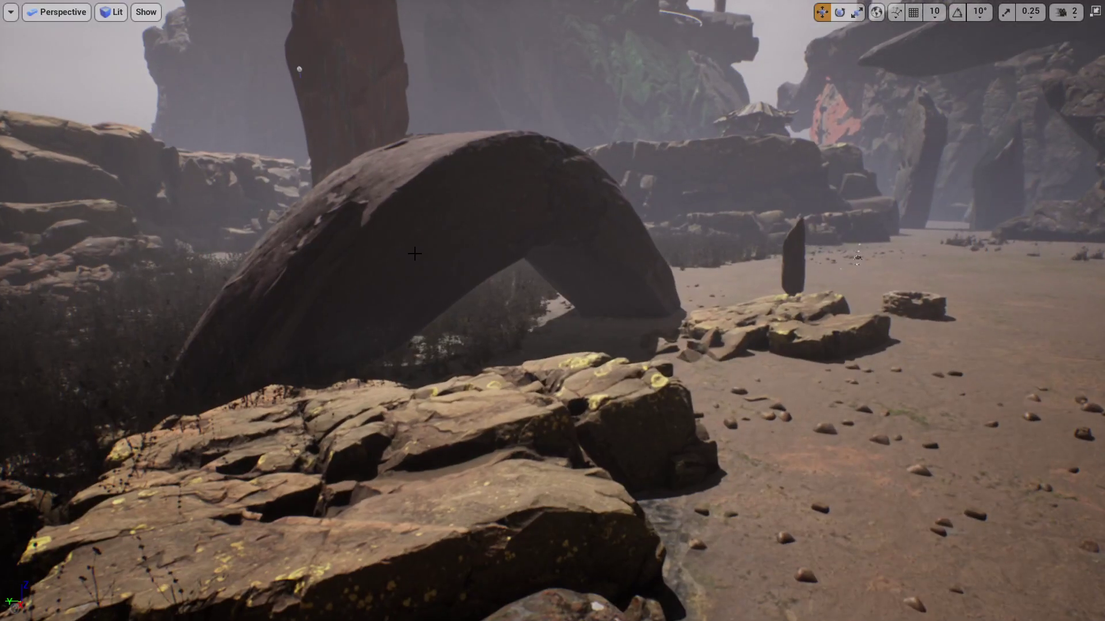
{"action": "left_click", "coordinate": [417, 251]}
{"action": "left_click", "coordinate": [474, 402]}
{"action": "right_click_drag", "start_coordinate": [474, 402], "coordinate": [538, 361]}
{"action": "left_click", "coordinate": [539, 333]}
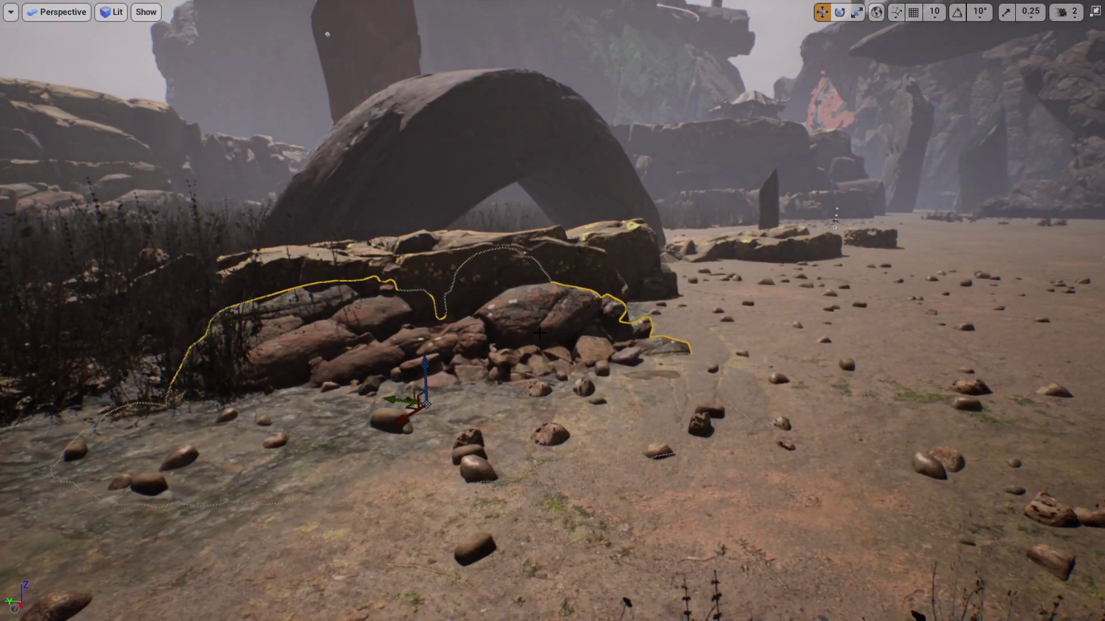
{"action": "left_click", "coordinate": [565, 377]}
{"action": "key", "text": "Escape"}
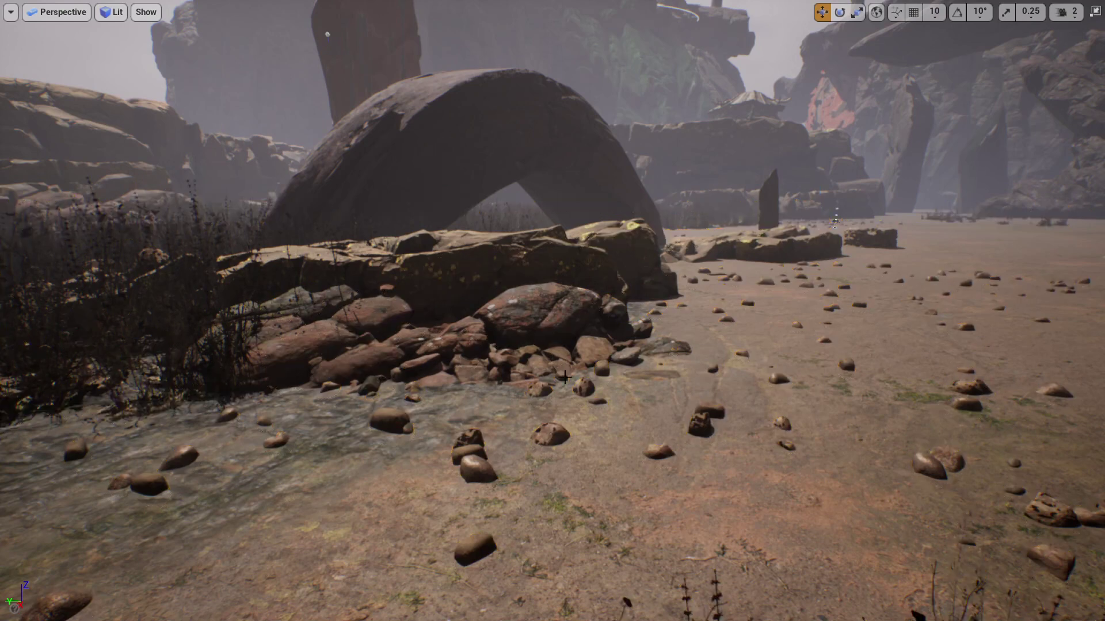
{"action": "mouse_move", "coordinate": [624, 290]}
{"action": "right_mouse_down"}
{"action": "mouse_move", "coordinate": [731, 272]}
{"action": "mouse_move", "coordinate": [617, 298]}
{"action": "right_mouse_up"}
{"action": "key", "text": "s"}
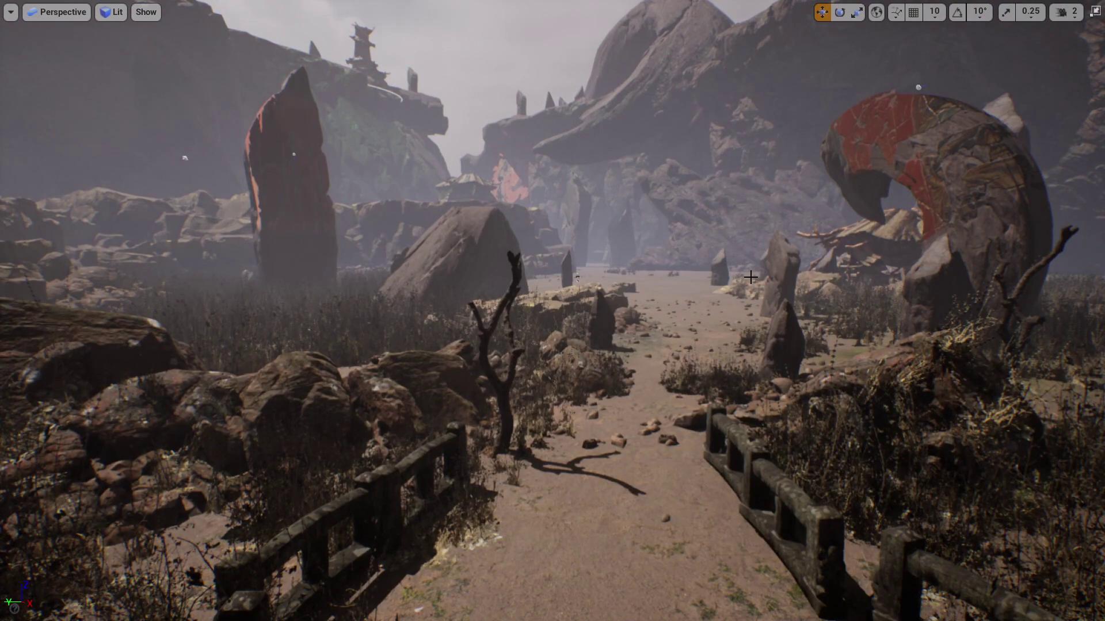
Select the distant small standing stone beside the path, focus the view on it, and restore the full editor layout.
{"action": "left_click", "coordinate": [722, 268]}
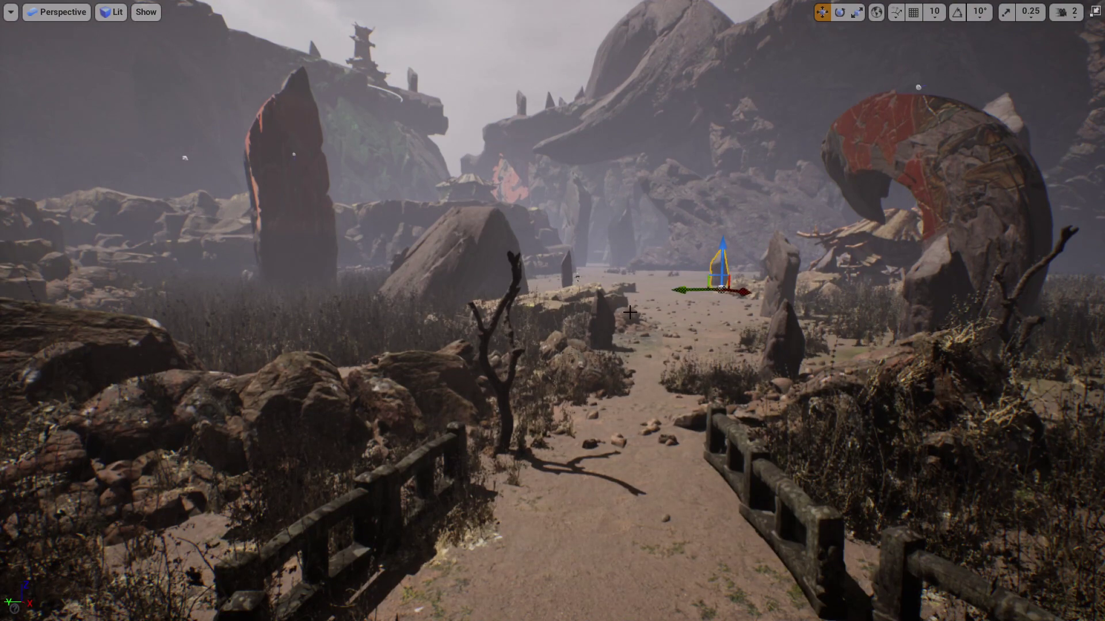
{"action": "right_click_drag", "start_coordinate": [630, 312], "coordinate": [650, 314]}
{"action": "key", "text": "f"}
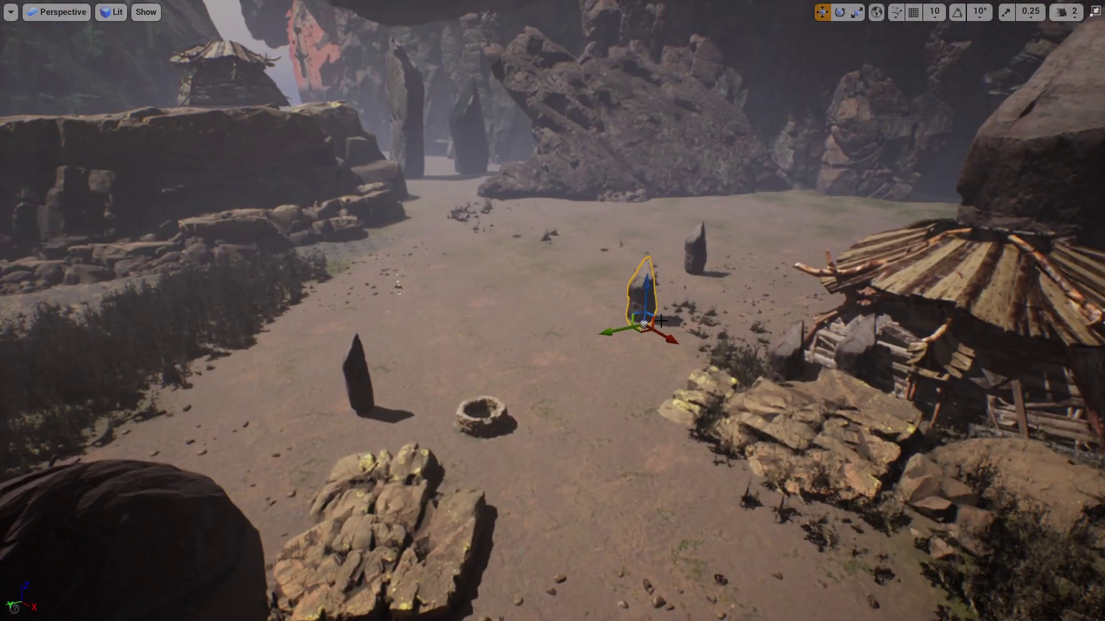
{"action": "key", "text": "F11"}
Select the tall standing stone near the curved rock and inspect it from a low viewpoint along the path.
{"action": "right_click_drag", "start_coordinate": [679, 364], "coordinate": [595, 331]}
{"action": "left_click", "coordinate": [572, 350]}
{"action": "right_click_drag", "start_coordinate": [546, 410], "coordinate": [569, 400]}
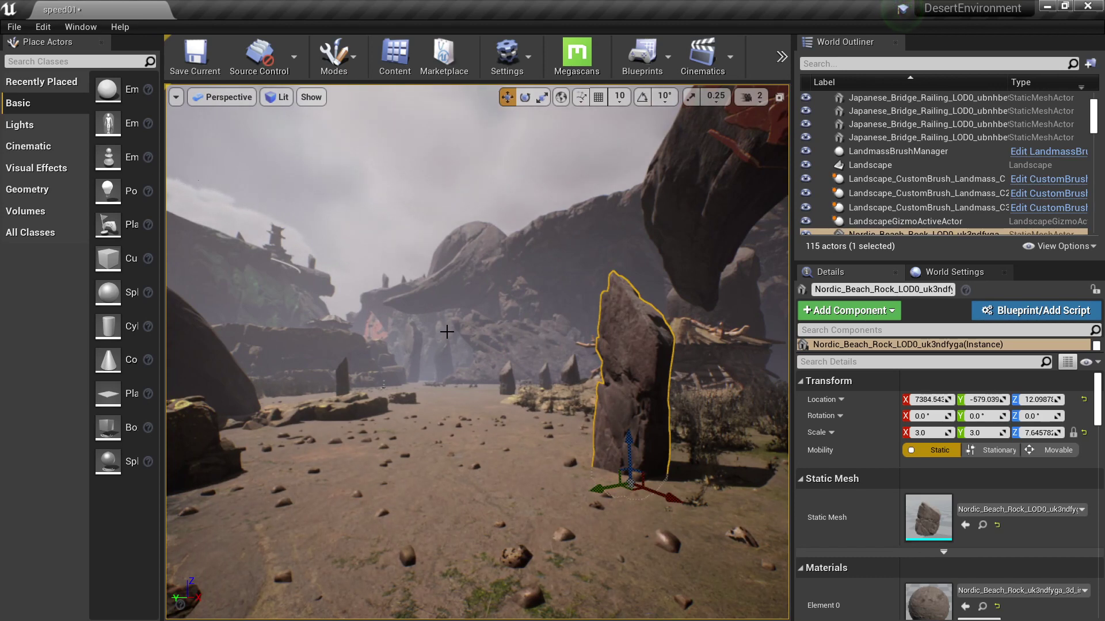
{"action": "right_click_drag", "start_coordinate": [433, 311], "coordinate": [517, 296]}
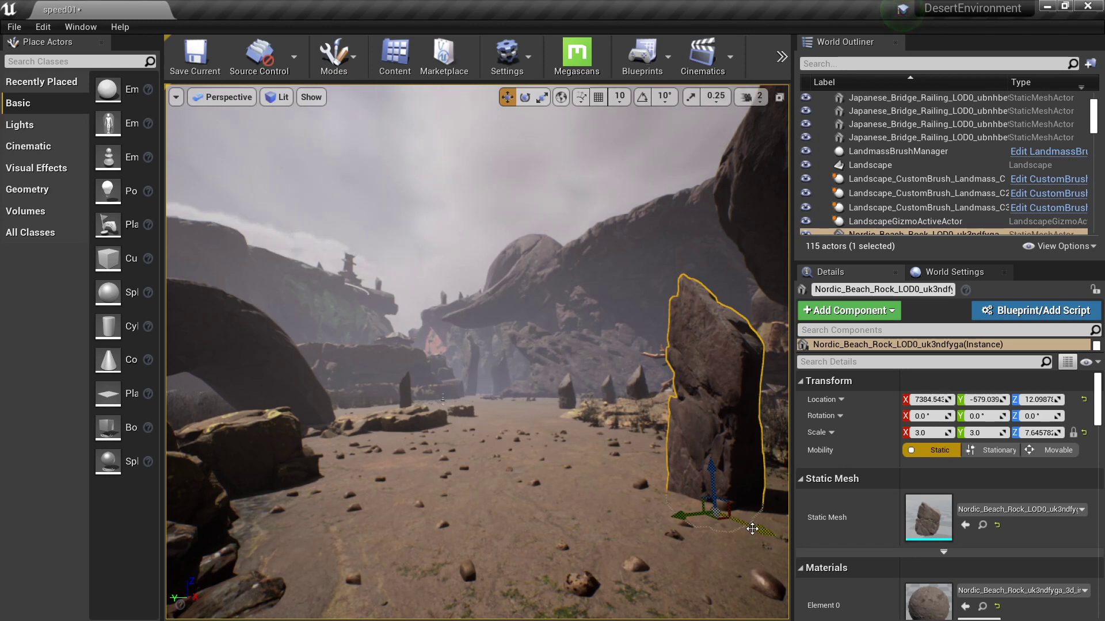
Select the rock on the far cliff ledge to compare its size with the nearby standing stone.
{"action": "left_click", "coordinate": [379, 287]}
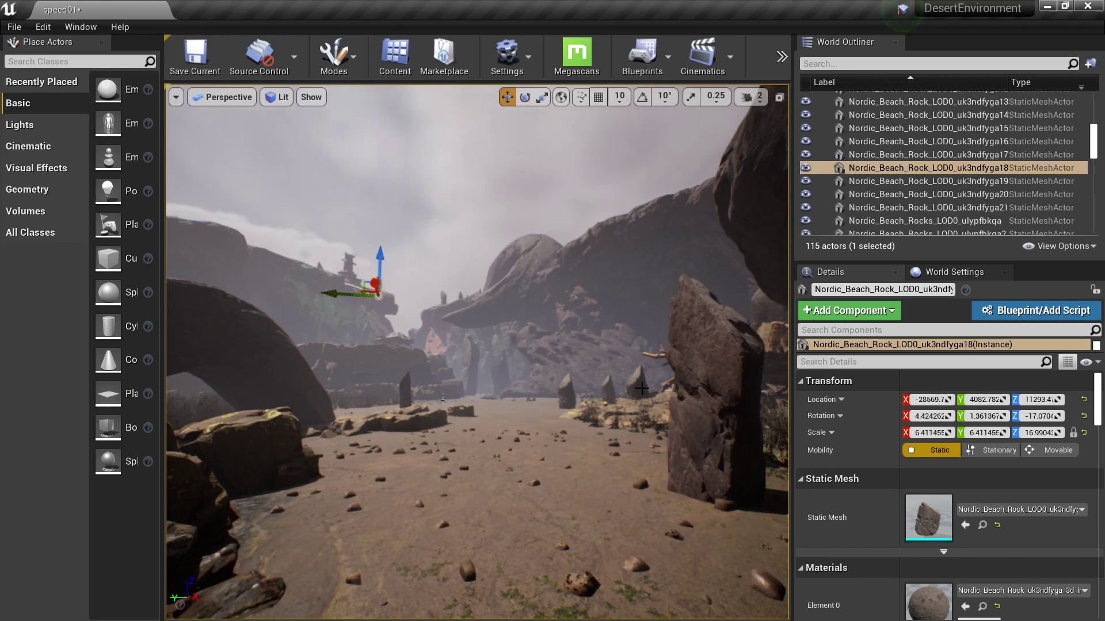
{"action": "left_click", "coordinate": [715, 408]}
{"action": "left_click", "coordinate": [378, 282]}
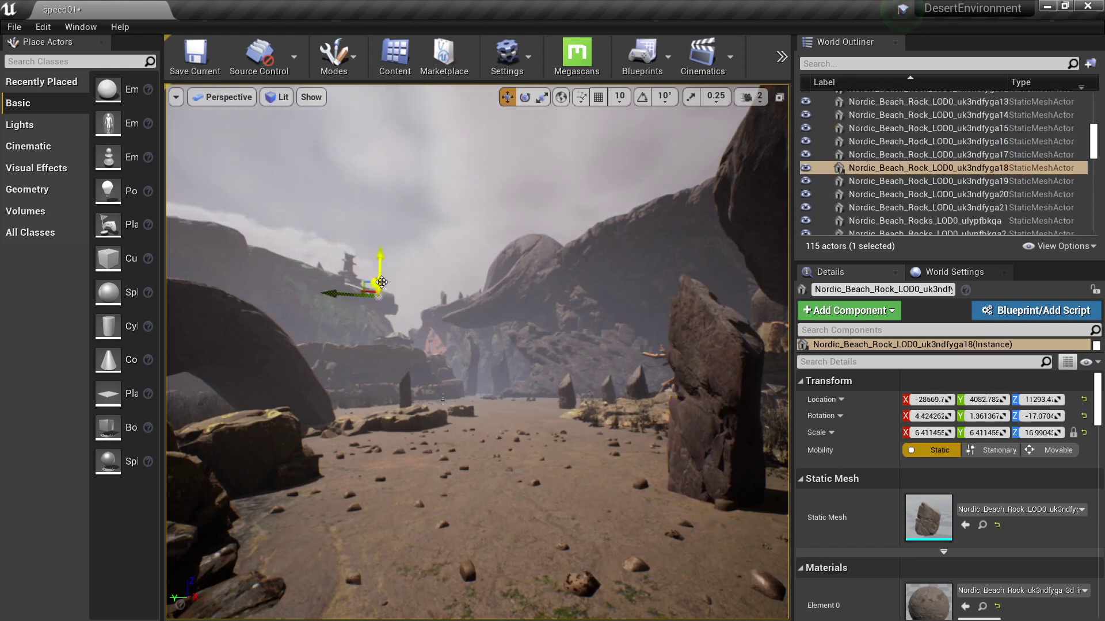
{"action": "left_click", "coordinate": [420, 264]}
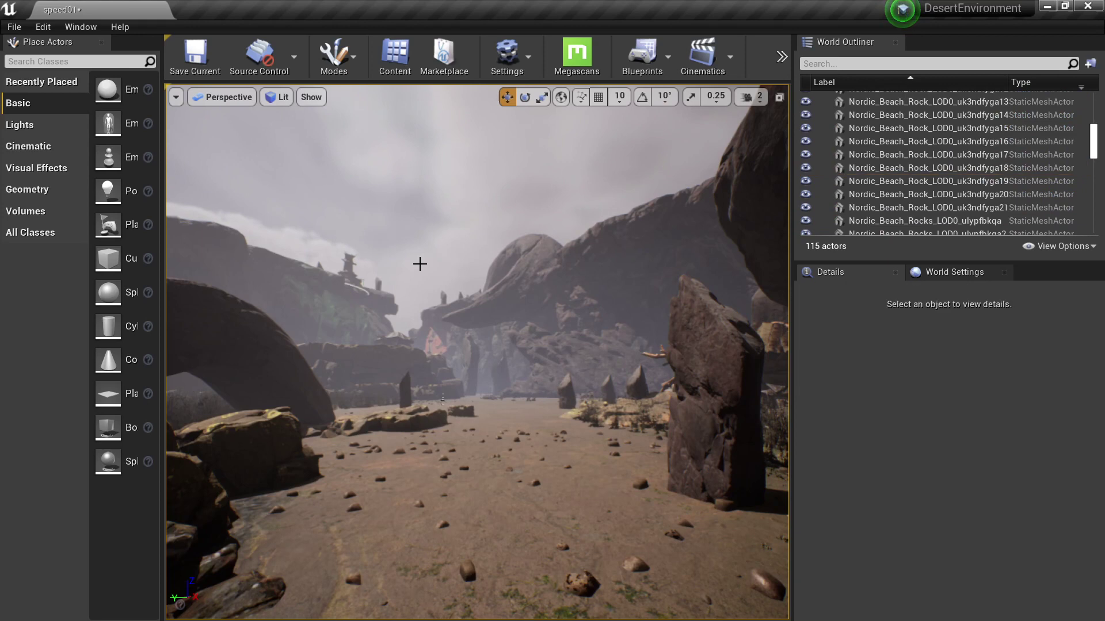
{"action": "left_click", "coordinate": [374, 284]}
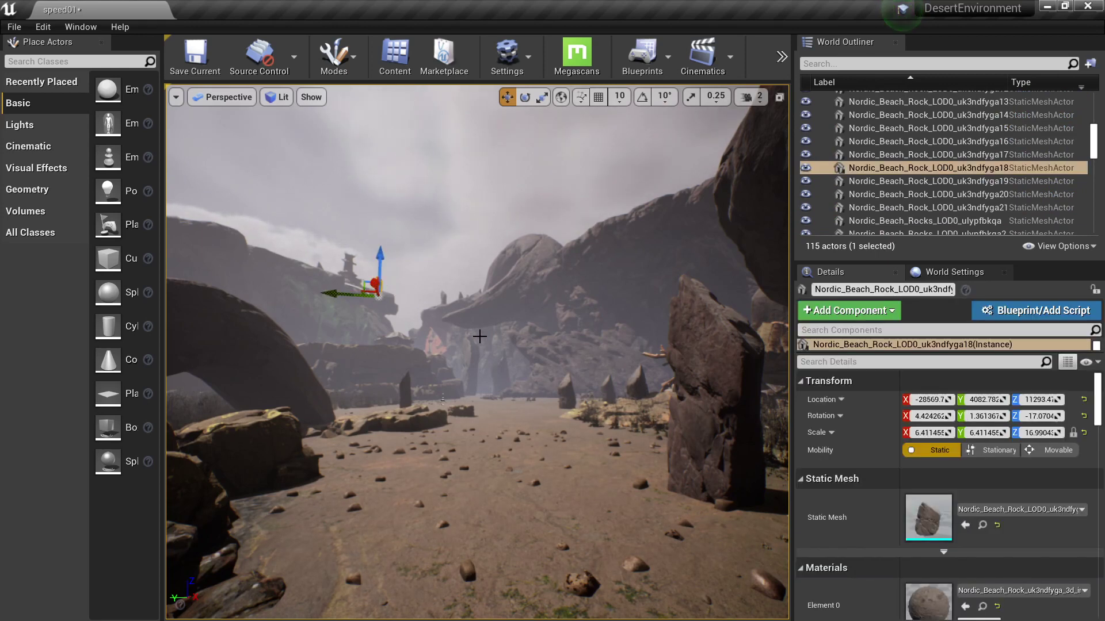
Reduce the selected cliff-ledge rock to one third of its current scale on all axes.
{"action": "left_click", "coordinate": [935, 432]}
{"action": "key", "text": "End"}
{"action": "type", "text": "/3"}
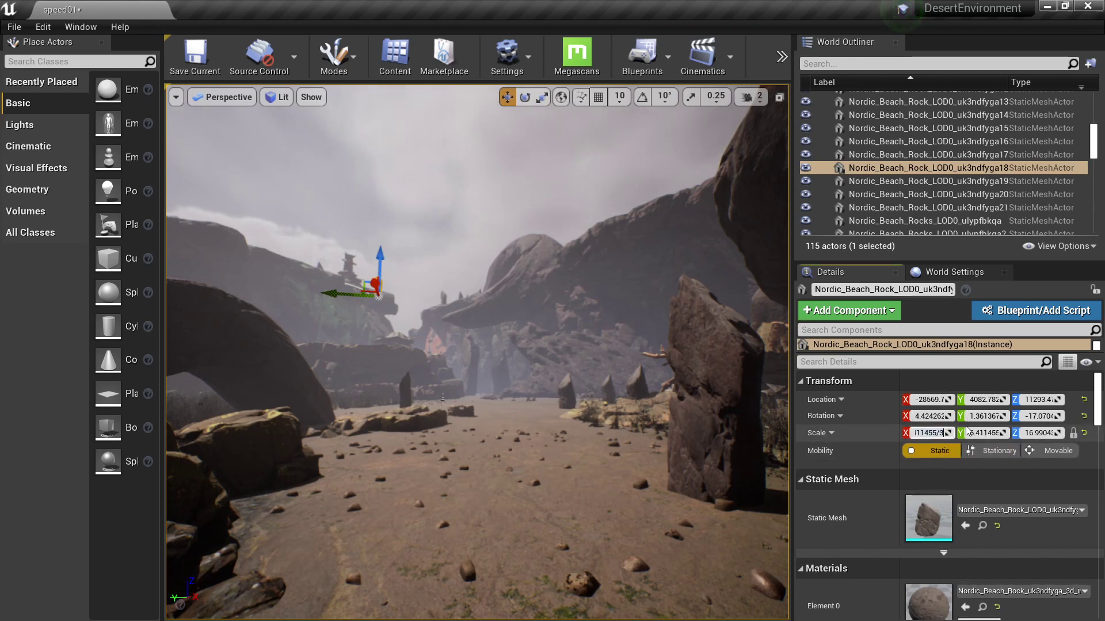
{"action": "key", "text": "Return"}
{"action": "right_click_drag", "start_coordinate": [394, 256], "coordinate": [379, 264]}
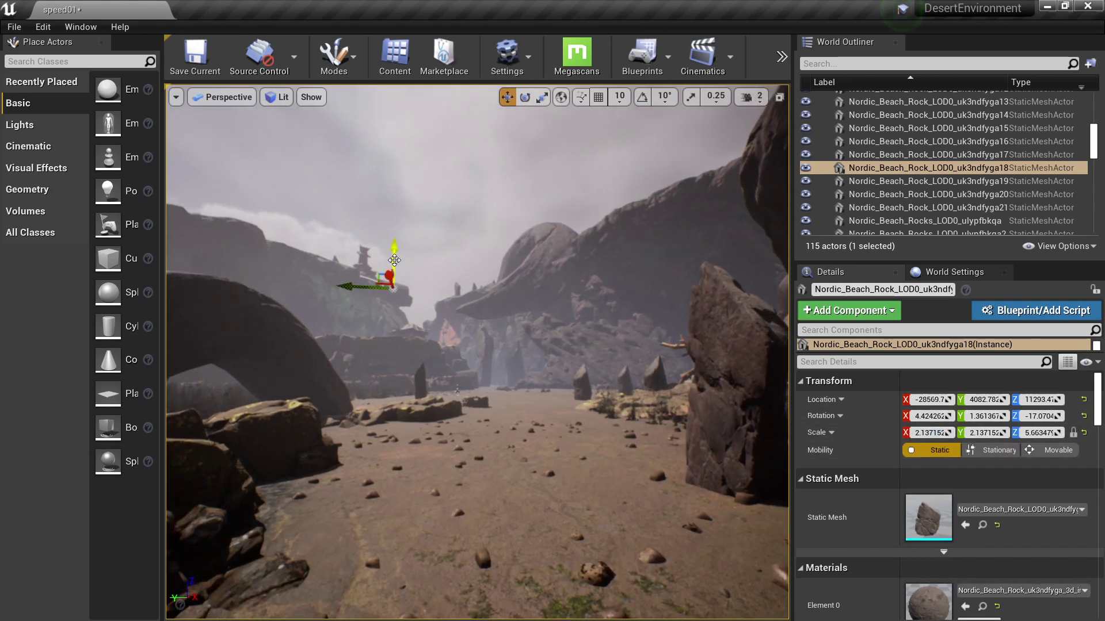
Raise the shrunken rock to stand on the cliff ledge beside the tower, and check its silhouette without editor overlays.
{"action": "key", "text": "g"}
{"action": "key", "text": "g"}
{"action": "mouse_move", "coordinate": [388, 261]}
{"action": "left_mouse_down"}
{"action": "mouse_move", "coordinate": [394, 245]}
{"action": "mouse_move", "coordinate": [391, 261]}
{"action": "left_mouse_up"}
{"action": "key", "text": "g"}
{"action": "key", "text": "g"}
{"action": "left_click", "coordinate": [430, 258]}
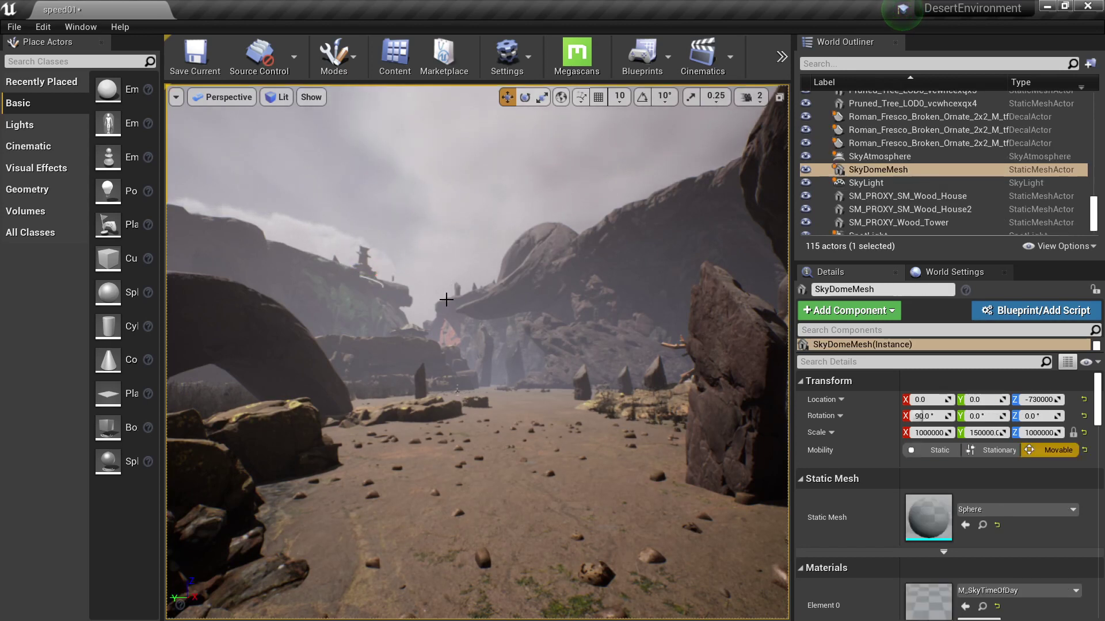
{"action": "left_click", "coordinate": [394, 279]}
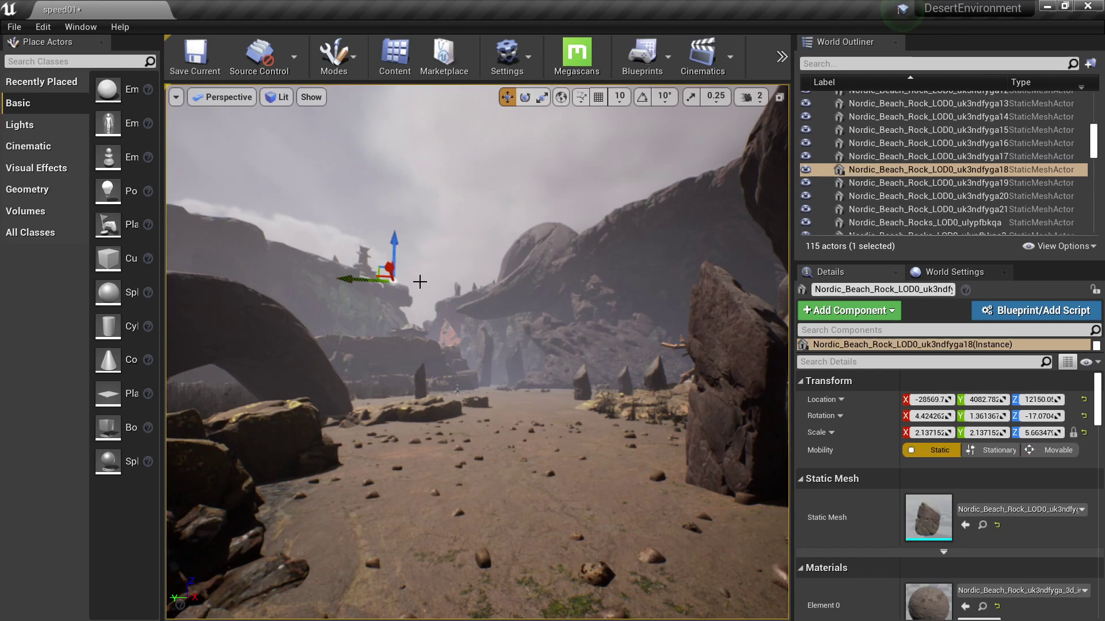
Hide the two other distant rocks near the cliff ledge, Nordic_Beach_Rock_LOD0_uk3ndfyga13 and Nordic_Beach_Rock_LOD0_uk3ndfyga14.
{"action": "mouse_move", "coordinate": [468, 290]}
{"action": "right_mouse_down"}
{"action": "mouse_move", "coordinate": [464, 301]}
{"action": "mouse_move", "coordinate": [455, 289]}
{"action": "right_mouse_up"}
{"action": "key", "text": "w"}
{"action": "left_click", "coordinate": [475, 291]}
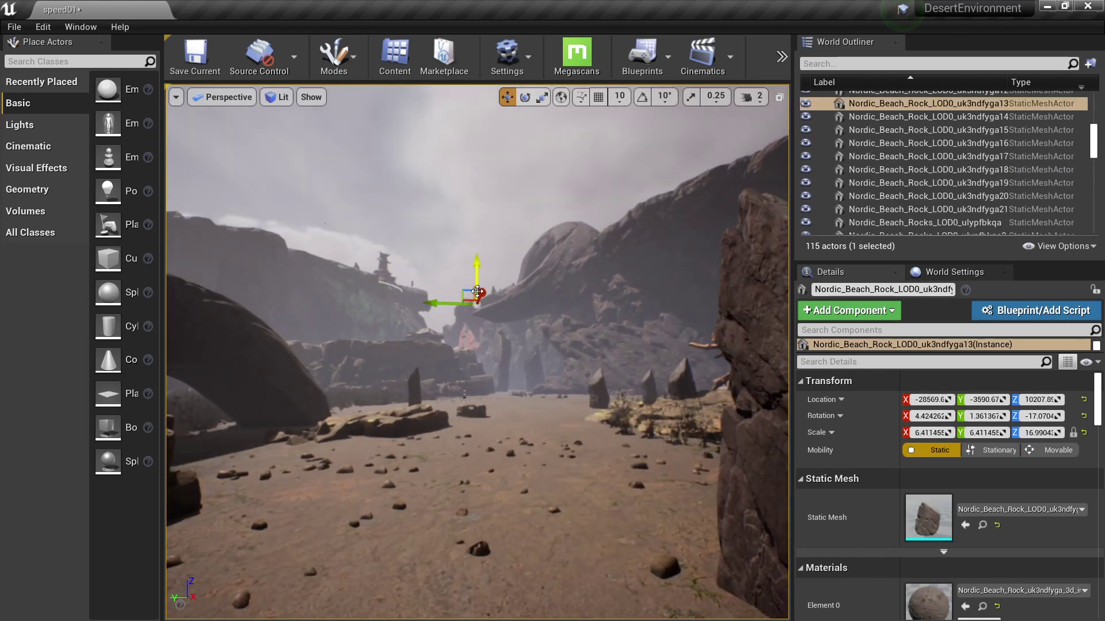
{"action": "key", "text": "h"}
{"action": "left_click", "coordinate": [407, 291]}
{"action": "key", "text": "h"}
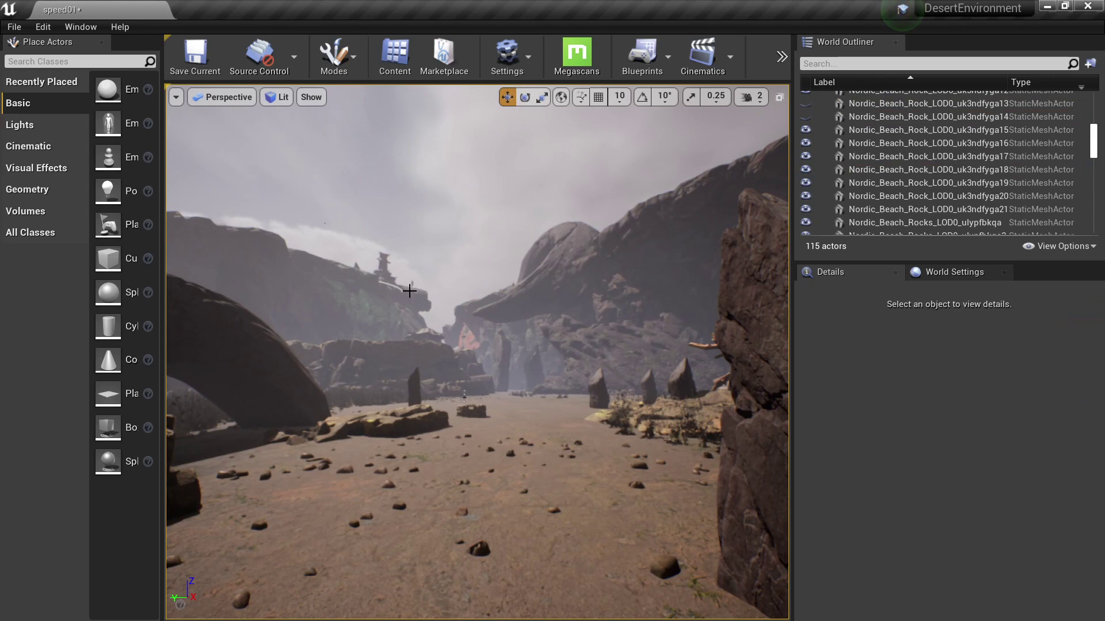
Select the tall standing stone beside the path and focus on it to compare its size with the distant ledge rock.
{"action": "key", "text": "Up"}
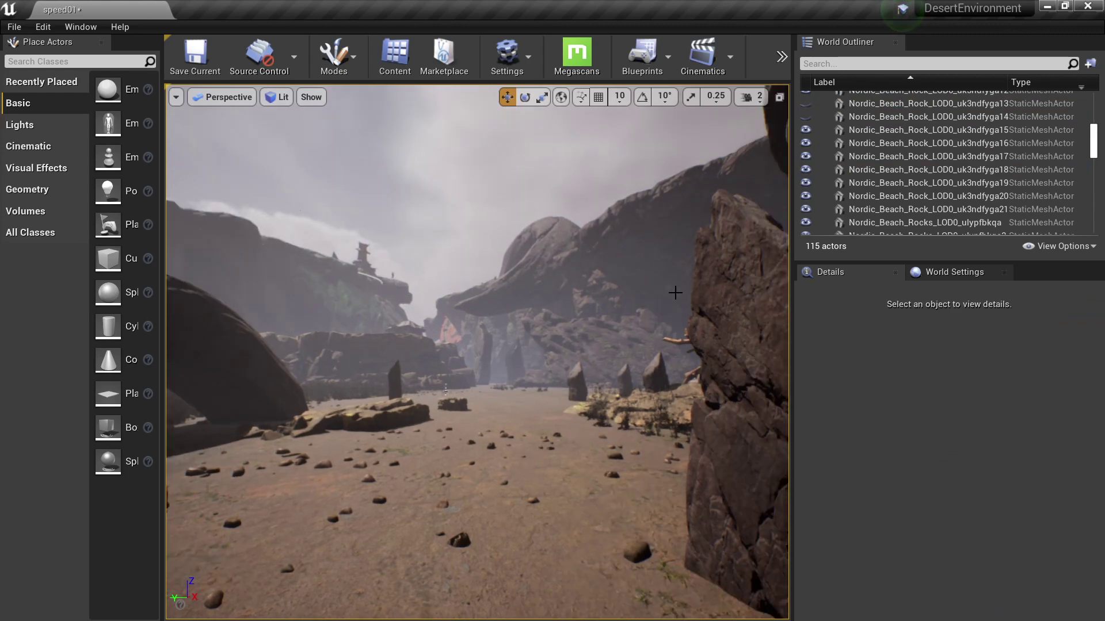
{"action": "left_click", "coordinate": [742, 270]}
{"action": "key", "text": "f"}
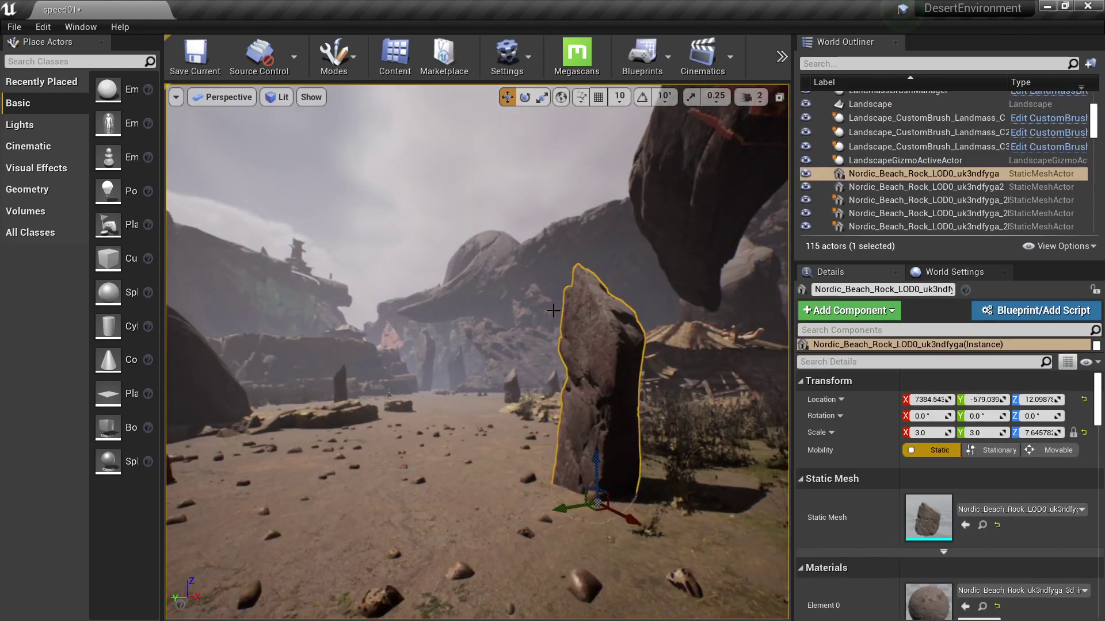
{"action": "left_click_drag", "start_coordinate": [575, 354], "coordinate": [572, 334]}
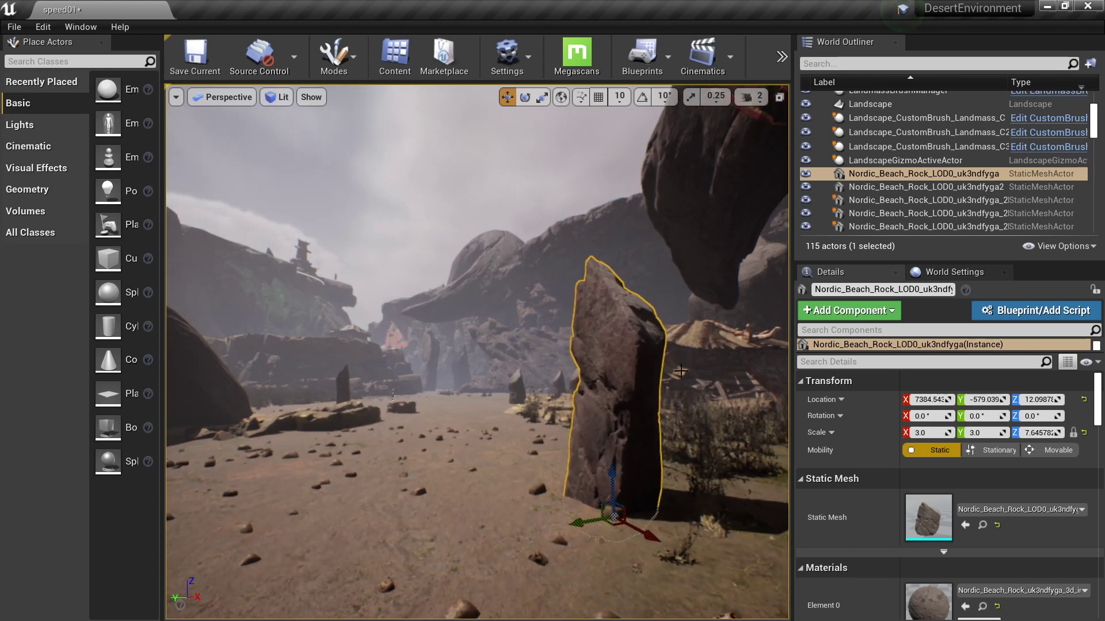
Enlarge the rock on the cliff ledge by a factor of 1.2 on all axes and check it without editor overlays.
{"action": "left_click", "coordinate": [335, 276]}
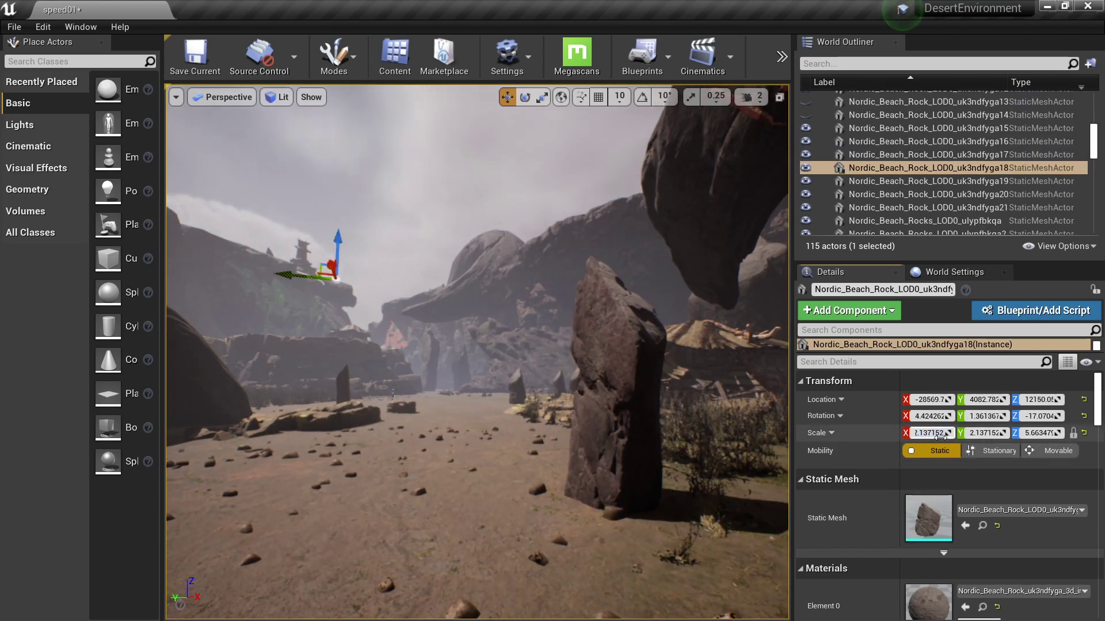
{"action": "type", "text": "*1.2"}
{"action": "key", "text": "Return"}
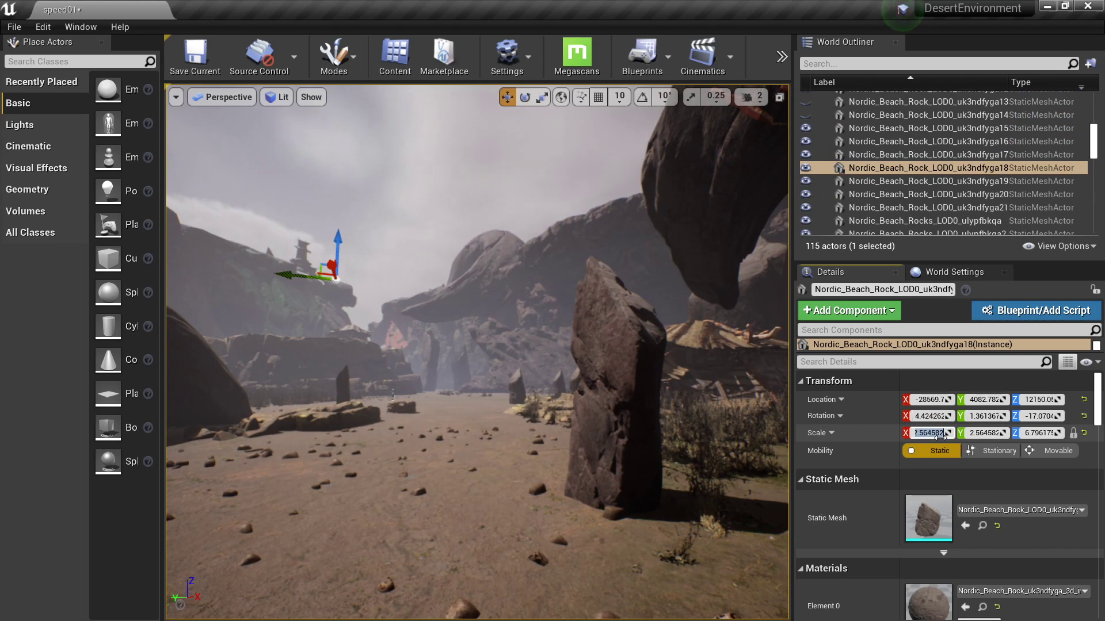
{"action": "scroll", "coordinate": [405, 247], "scroll_direction": "up", "scroll_amount": 2}
{"action": "key", "text": "g"}
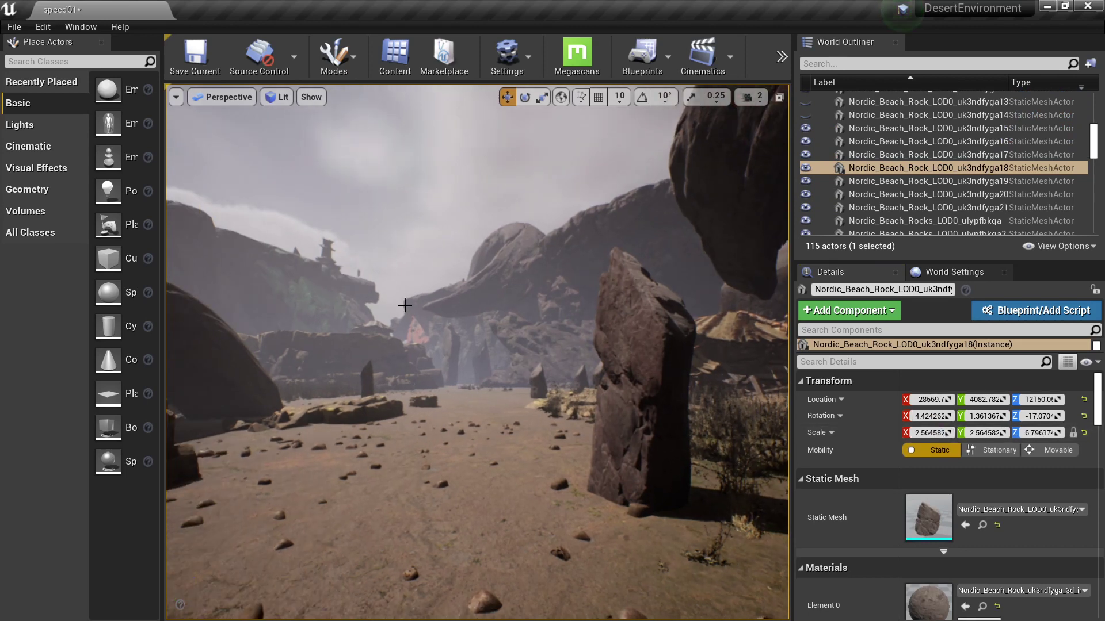
{"action": "key", "text": "g"}
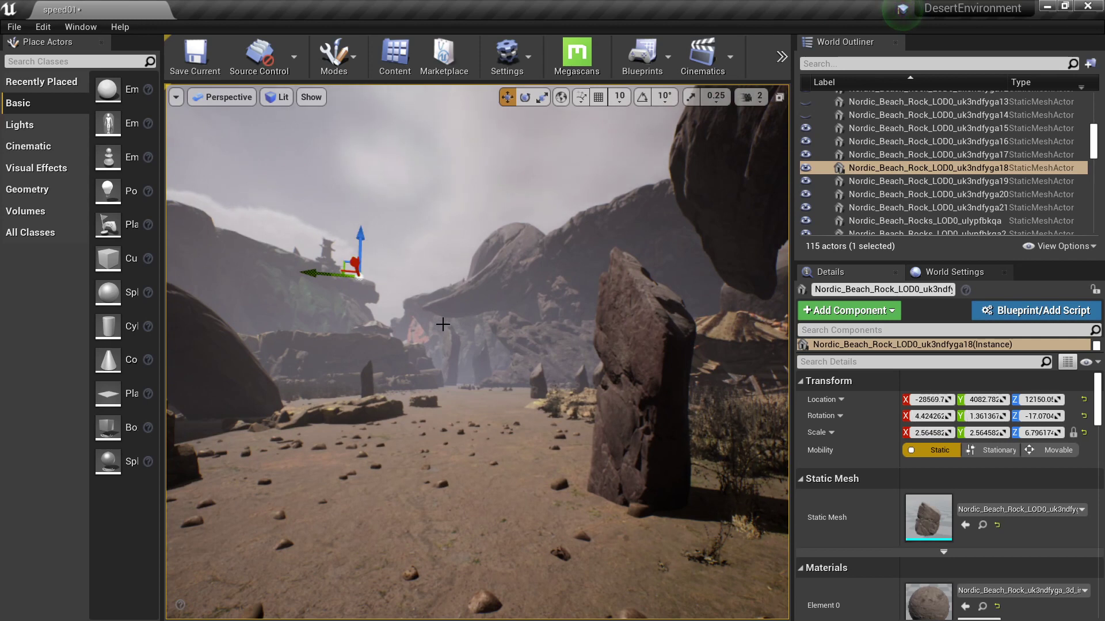
Travel back and forth along the path to examine how the ledge rock reads against the standing stones.
{"action": "key", "text": "w"}
{"action": "right_click_drag", "start_coordinate": [427, 322], "coordinate": [419, 328]}
{"action": "key", "text": "s"}
{"action": "key", "text": "w"}
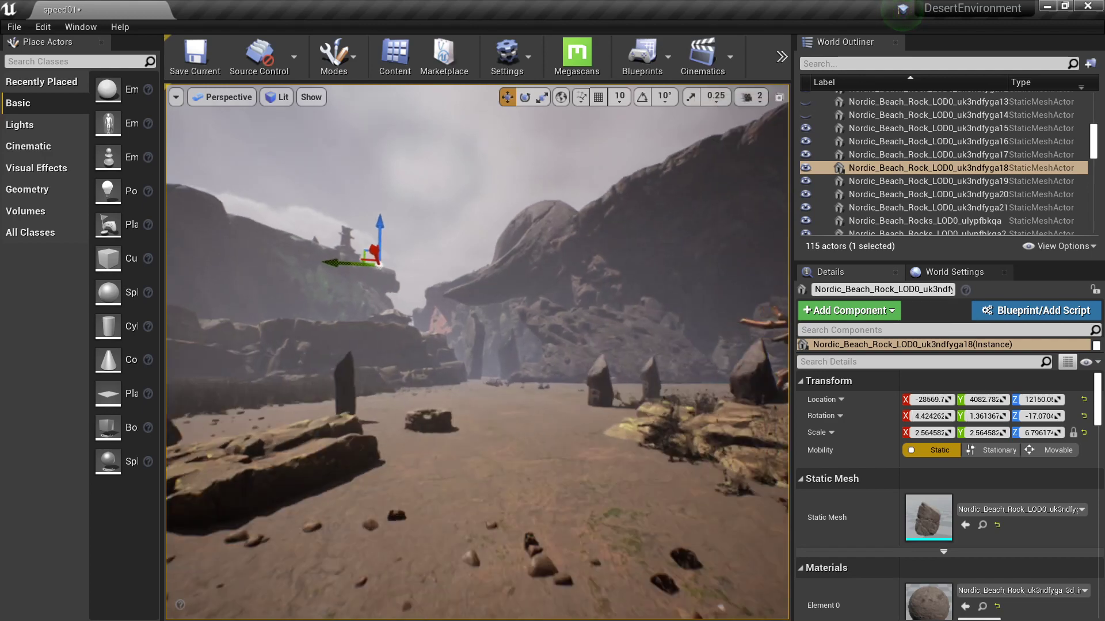
{"action": "key", "text": "s"}
{"action": "key", "text": "w"}
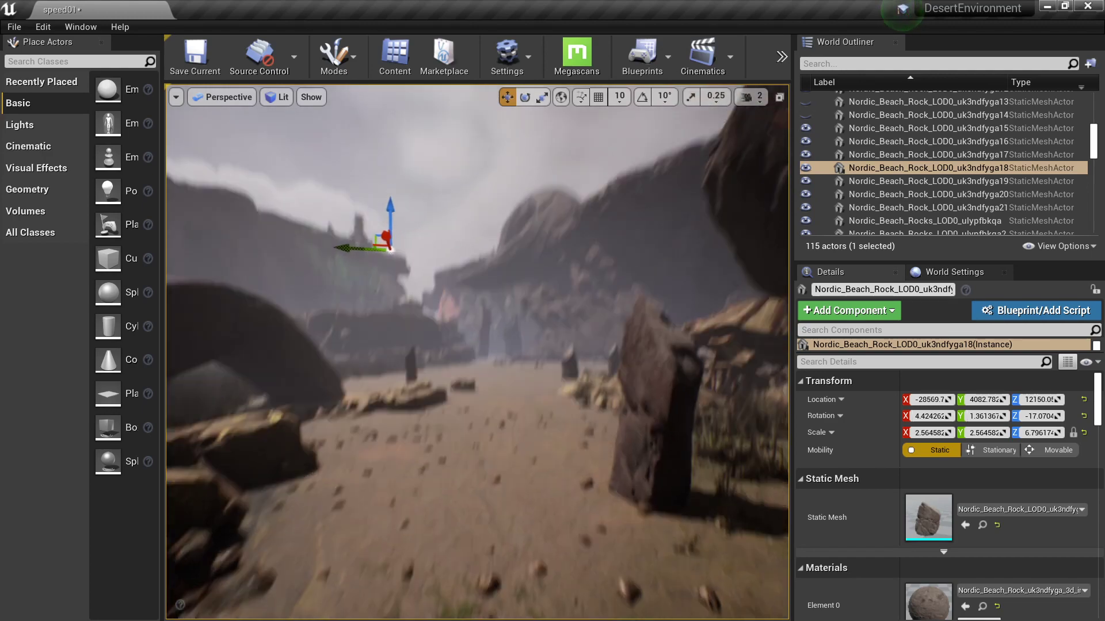
{"action": "key", "text": "q"}
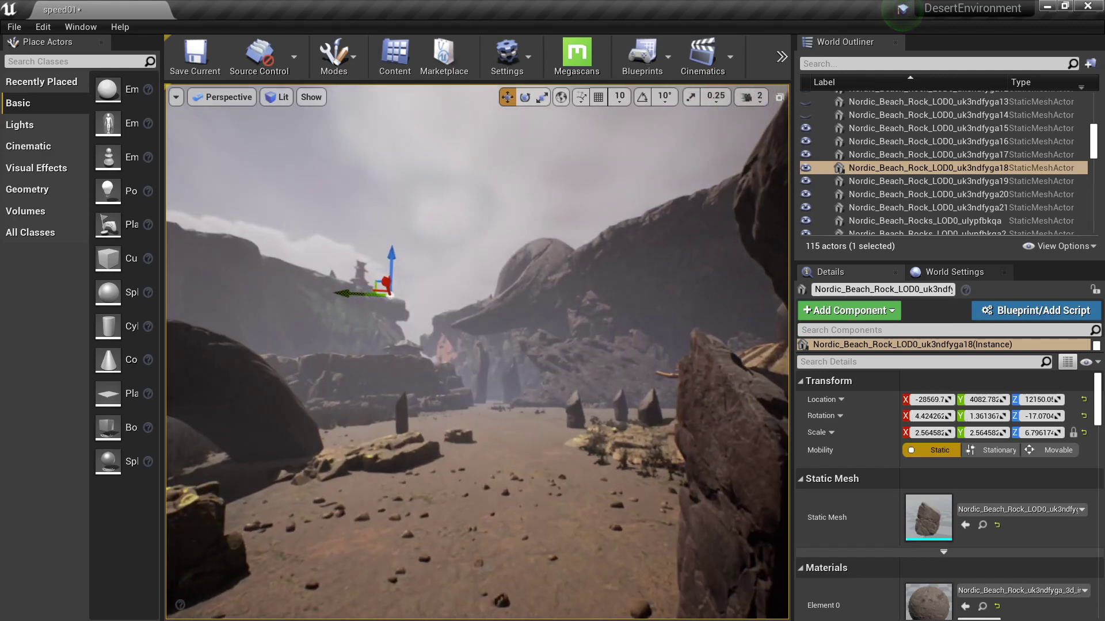
{"action": "key", "text": "w"}
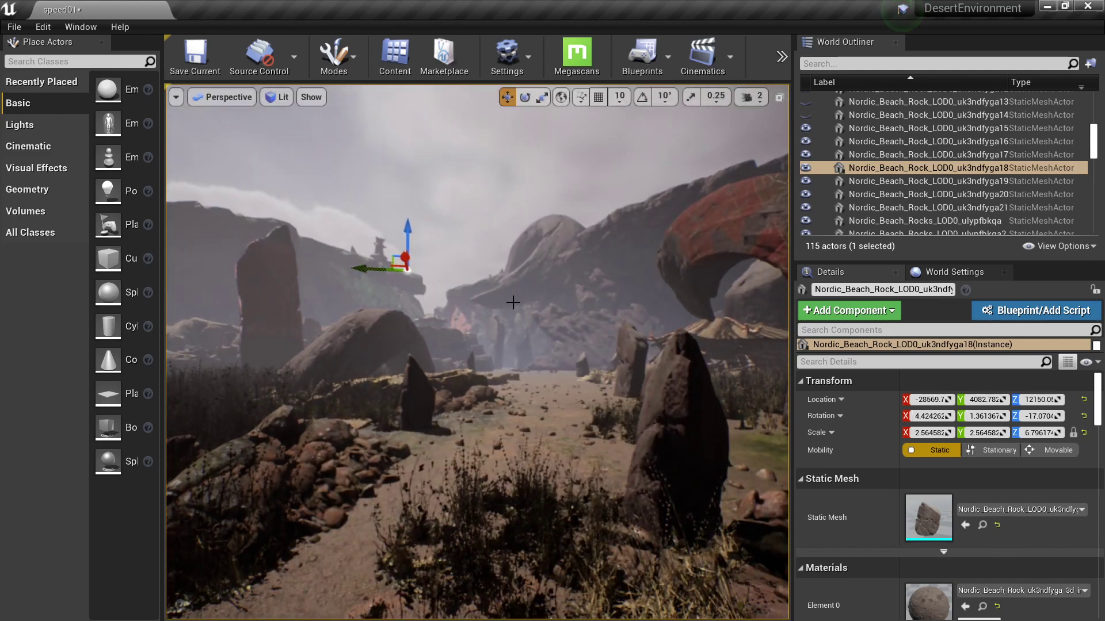
Review the whole valley composition in a full-screen view without editor overlays, framed from behind the foreground grass and rock pile.
{"action": "key", "text": "g"}
{"action": "right_click_drag", "start_coordinate": [512, 303], "coordinate": [520, 311]}
{"action": "key", "text": "q"}
{"action": "key", "text": "F11"}
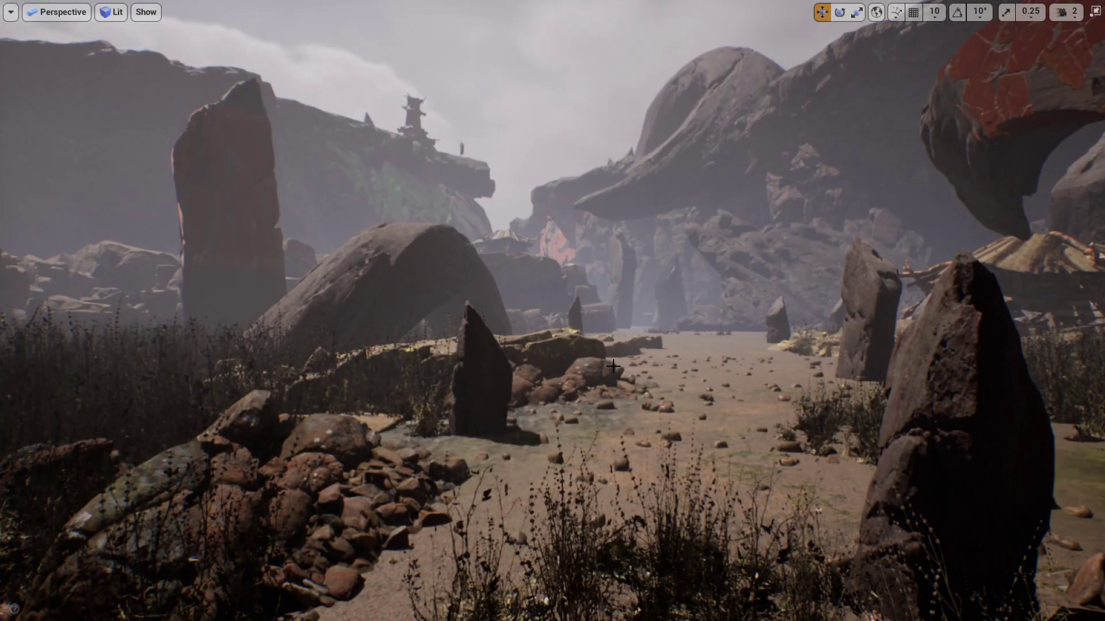
{"action": "key", "text": "s"}
{"action": "right_click_drag", "start_coordinate": [614, 365], "coordinate": [663, 349]}
{"action": "key", "text": "w"}
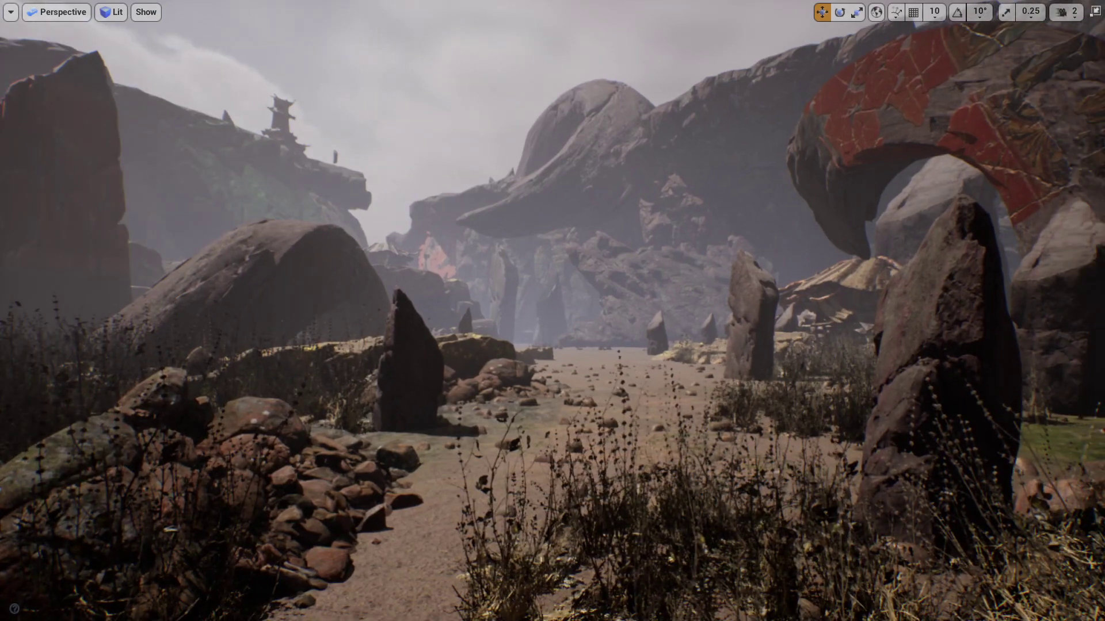
{"action": "right_click_drag", "start_coordinate": [558, 374], "coordinate": [558, 363]}
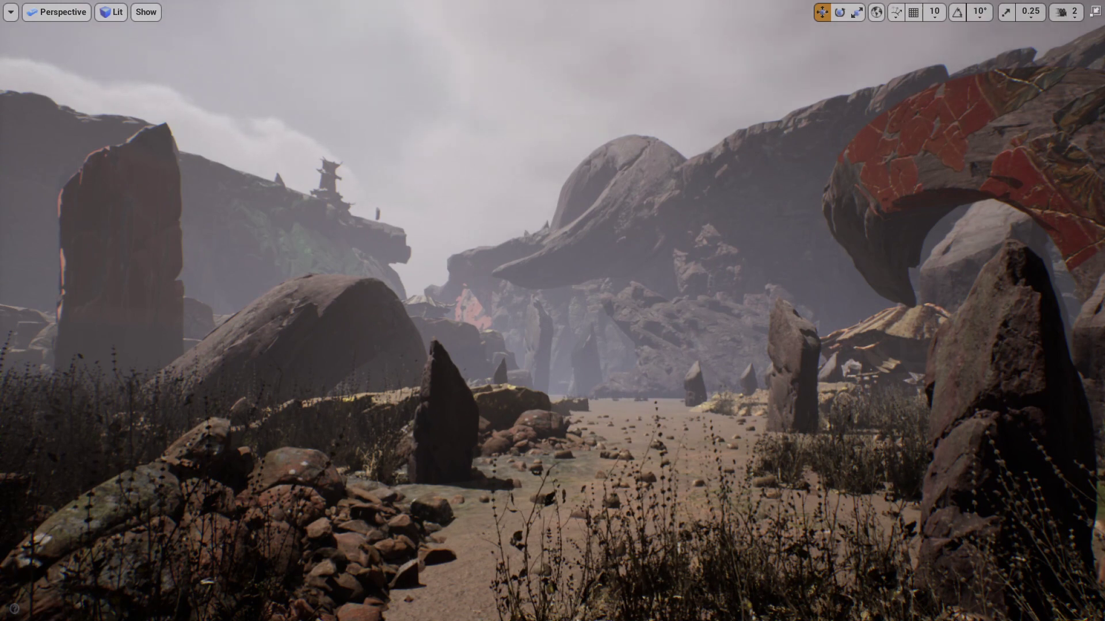
{"action": "right_click_drag", "start_coordinate": [625, 375], "coordinate": [625, 375]}
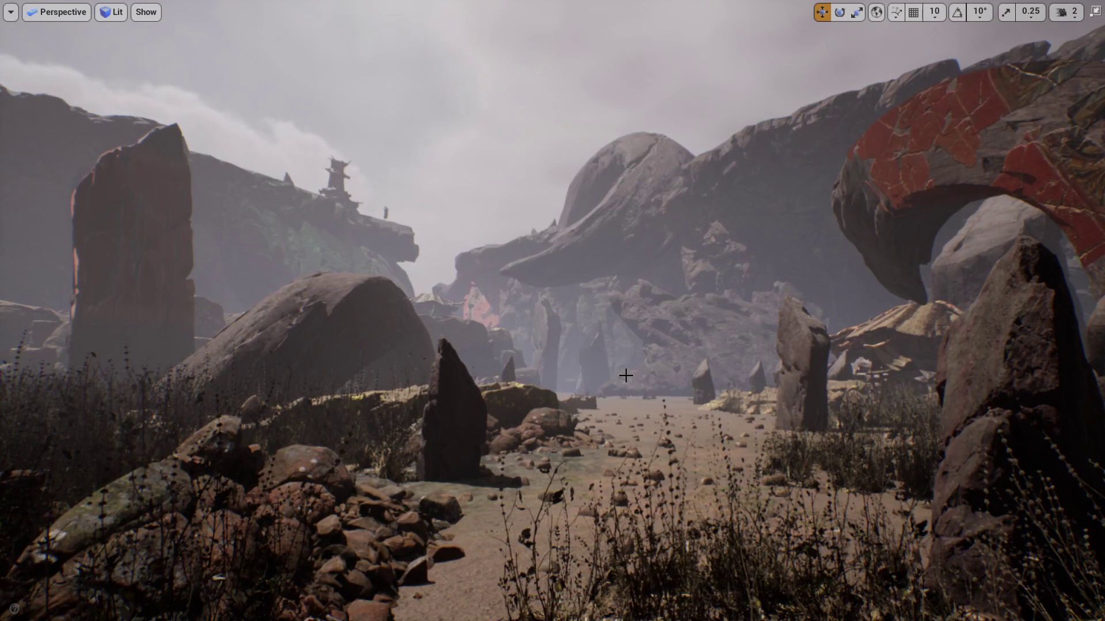